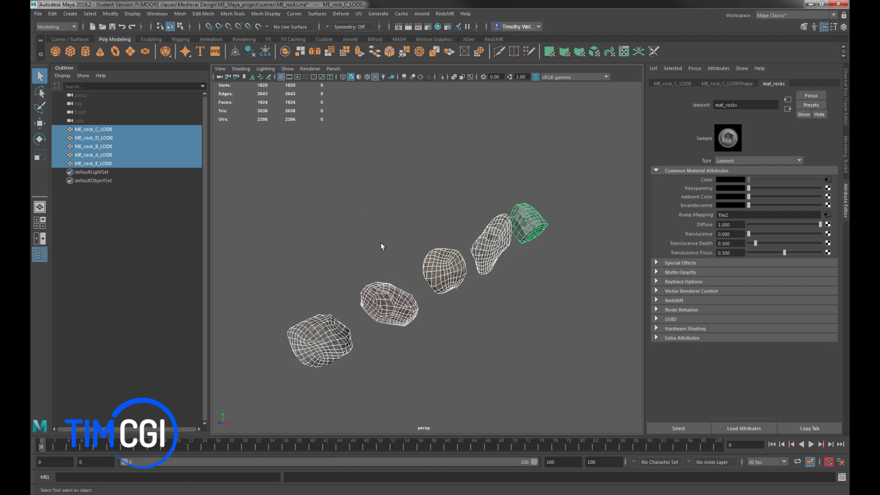
left_click_drag(363, 227, 360, 231, "alt")
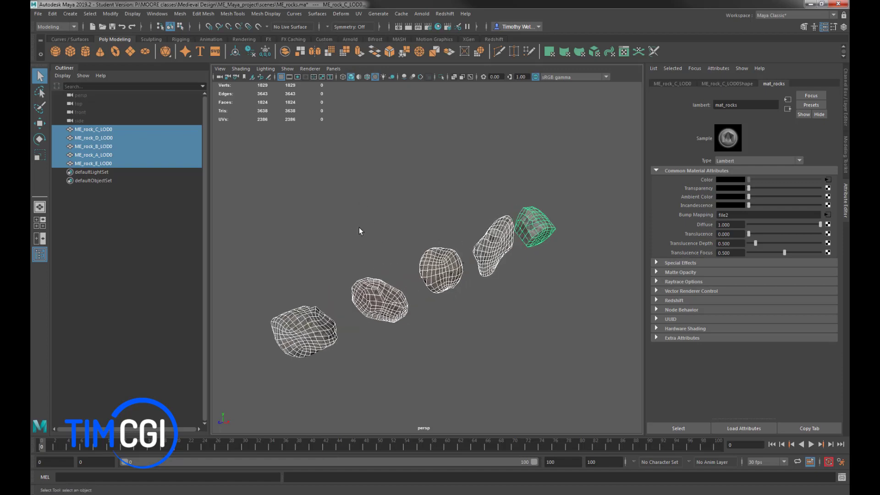
left_click(37, 14)
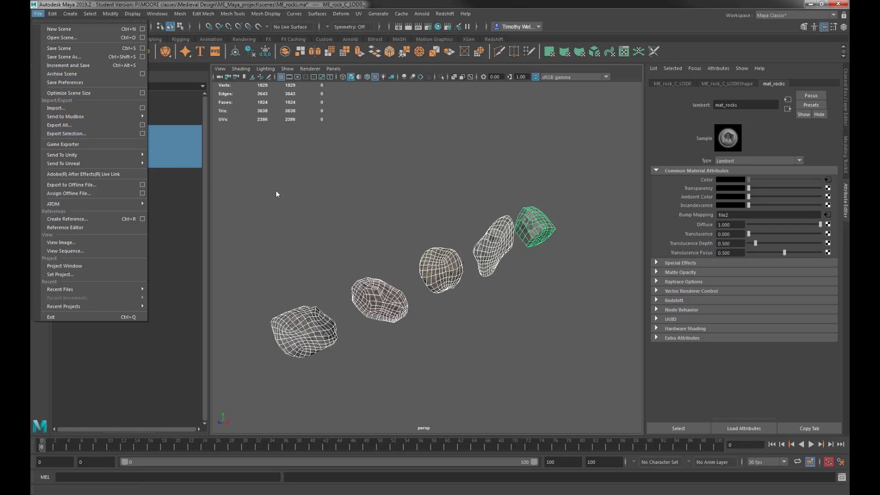
left_click(247, 169)
left_click(38, 13)
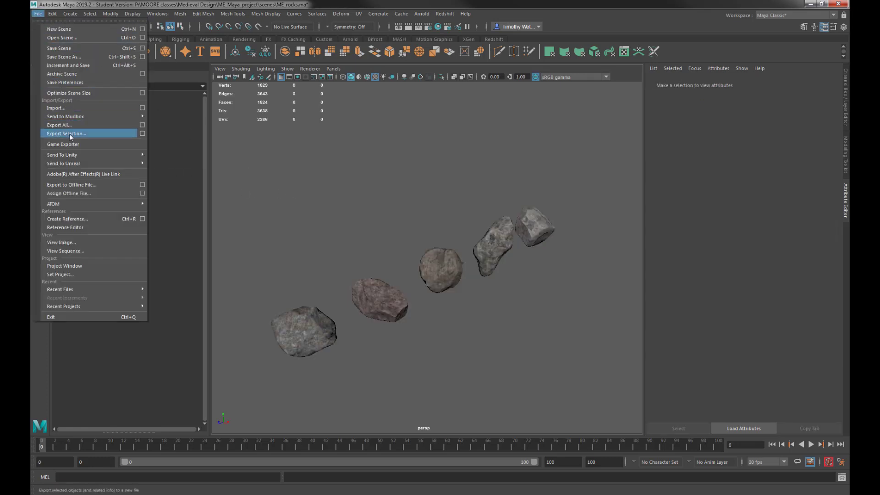
mouse_move(73, 155)
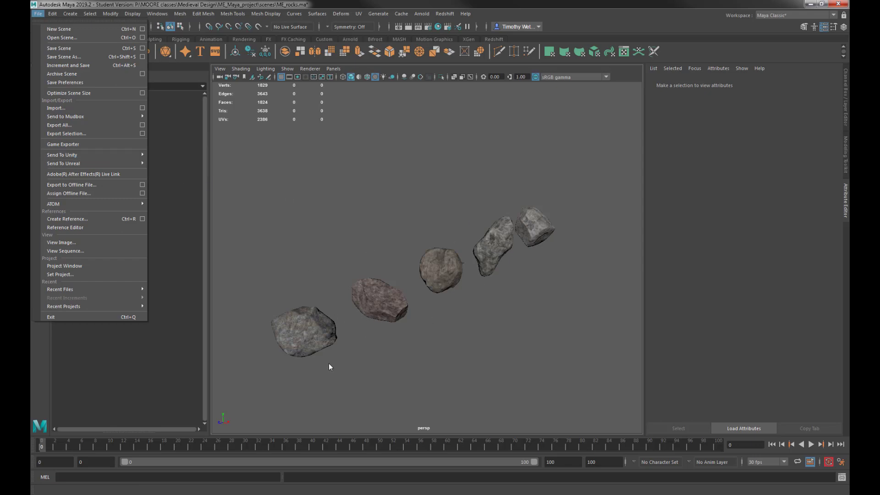
Select all five rock meshes, ME_rock_A_LOD0 through ME_rock_E_LOD0, in the scene
left_click(308, 324)
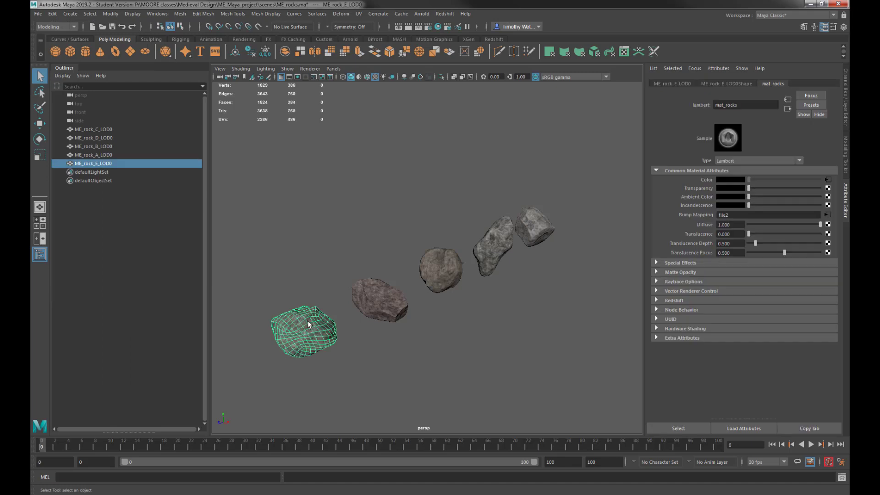
left_click(378, 301)
left_click_drag(481, 307, 423, 270)
left_click_drag(480, 284, 550, 246)
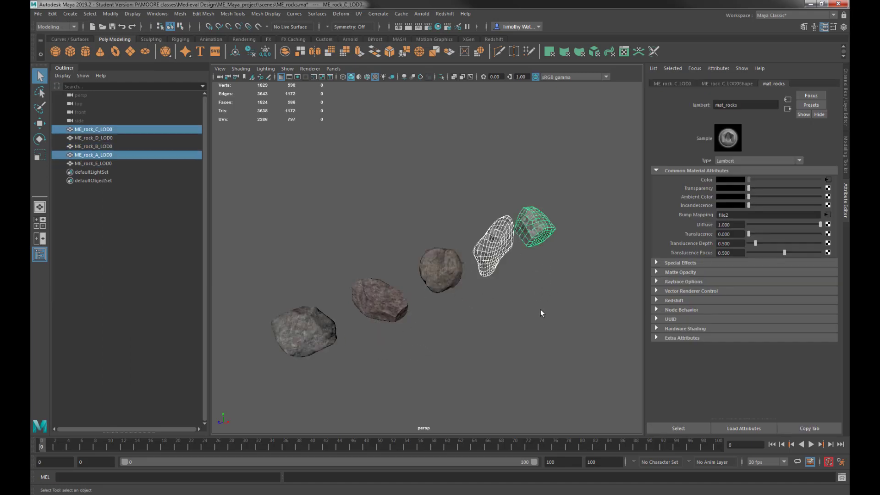
left_click_drag(609, 158, 286, 355)
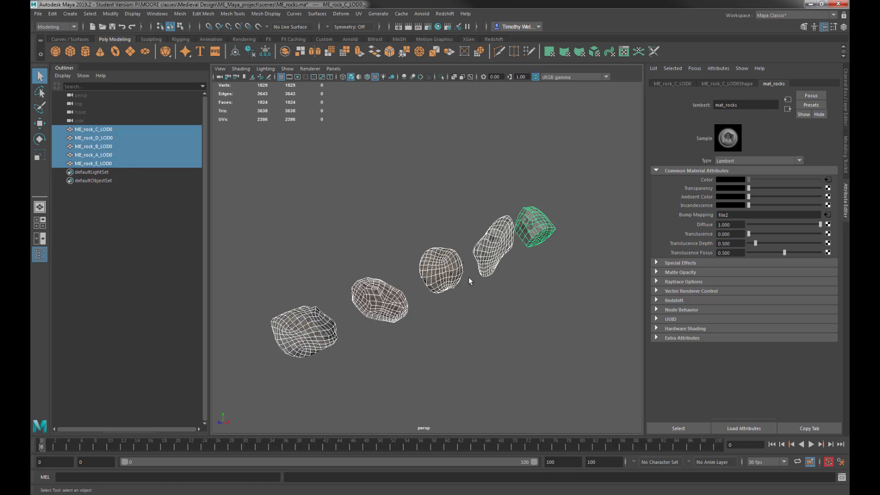
left_click(285, 239)
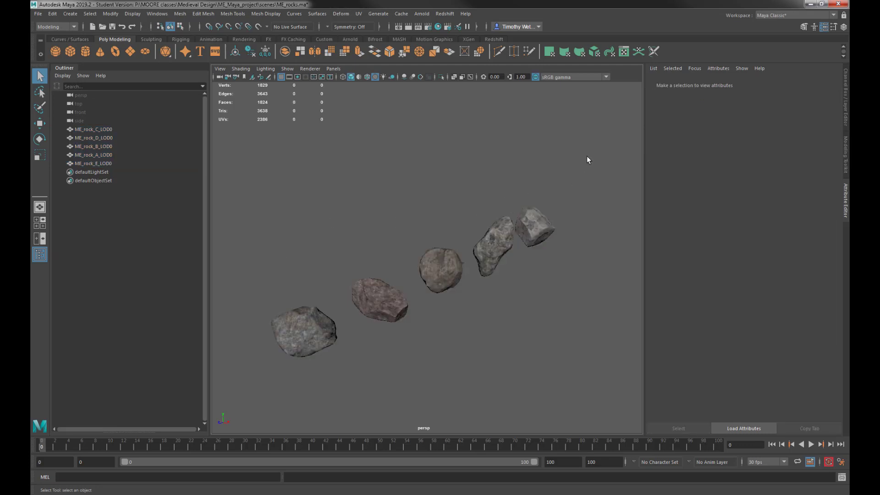
left_click_drag(588, 160, 266, 386)
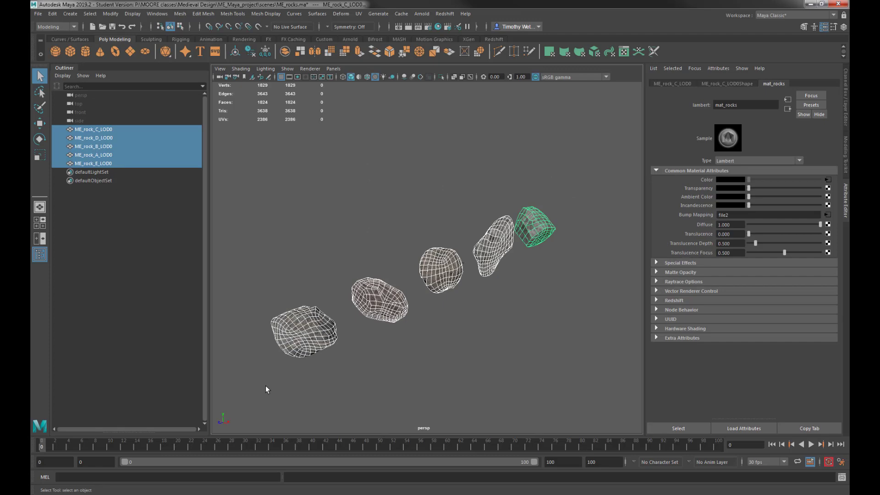
left_click_drag(303, 299, 315, 279, "alt")
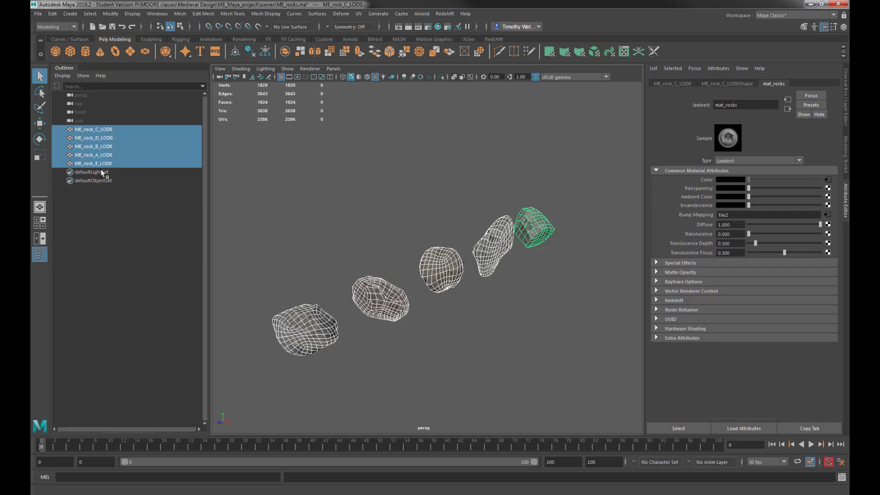
Open the Game Exporter for the rock models and set its output option to Export to Multiple Files
left_click(38, 14)
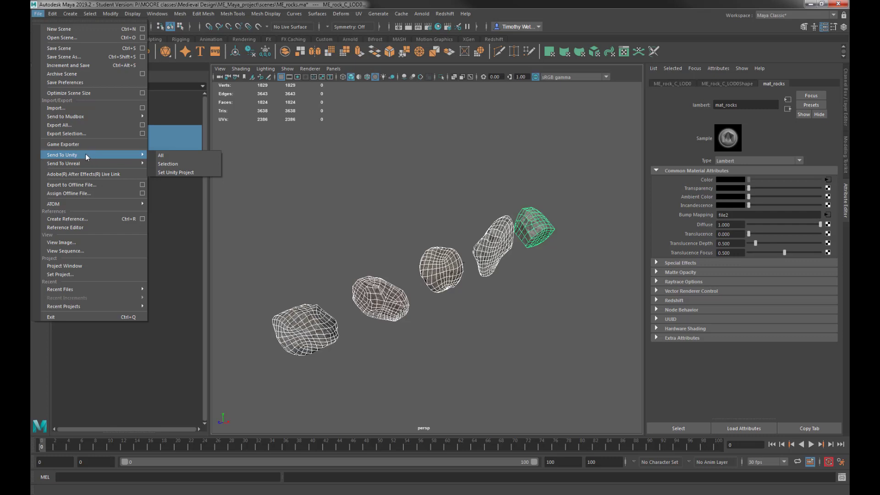
left_click(81, 144)
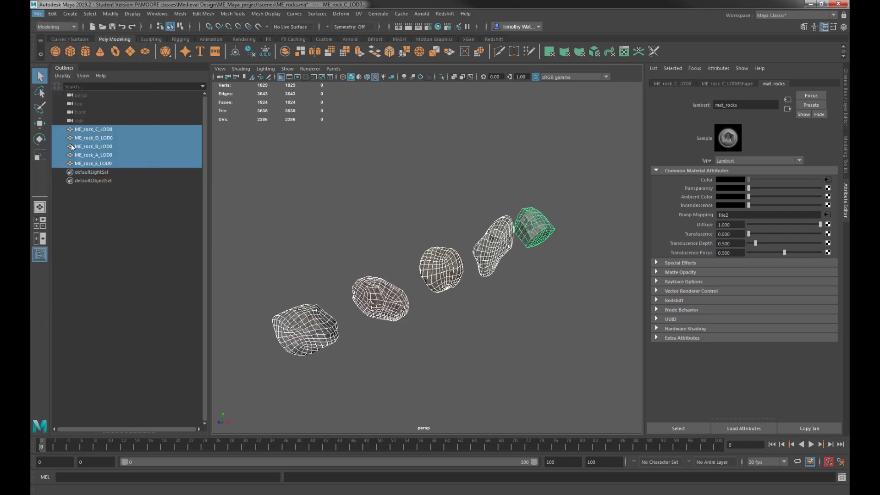
left_click_drag(266, 101, 263, 101)
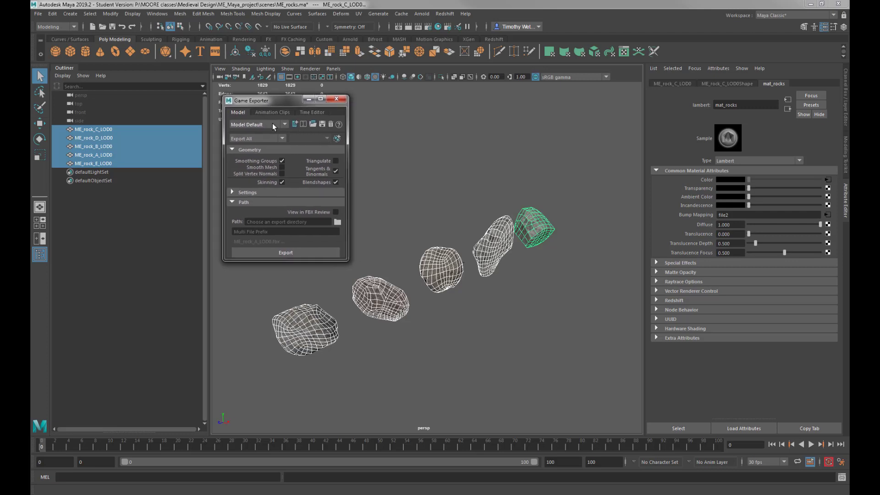
left_click(230, 192)
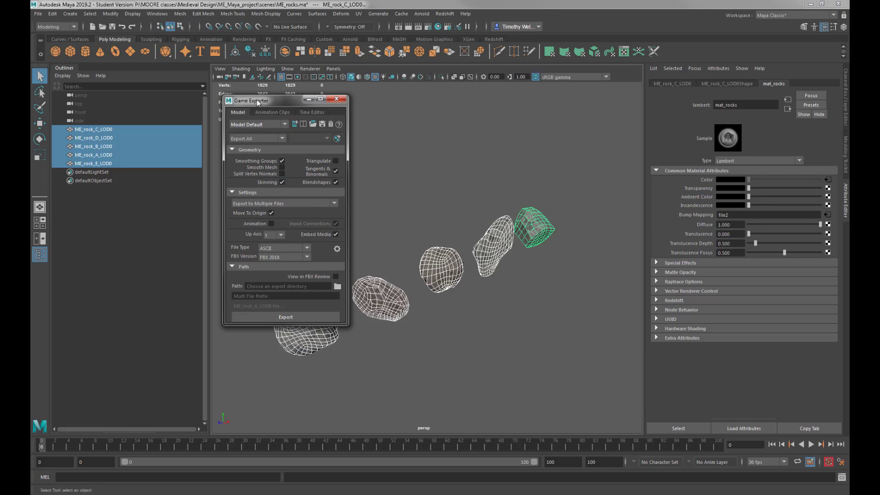
left_click_drag(257, 100, 246, 59)
left_click(236, 163)
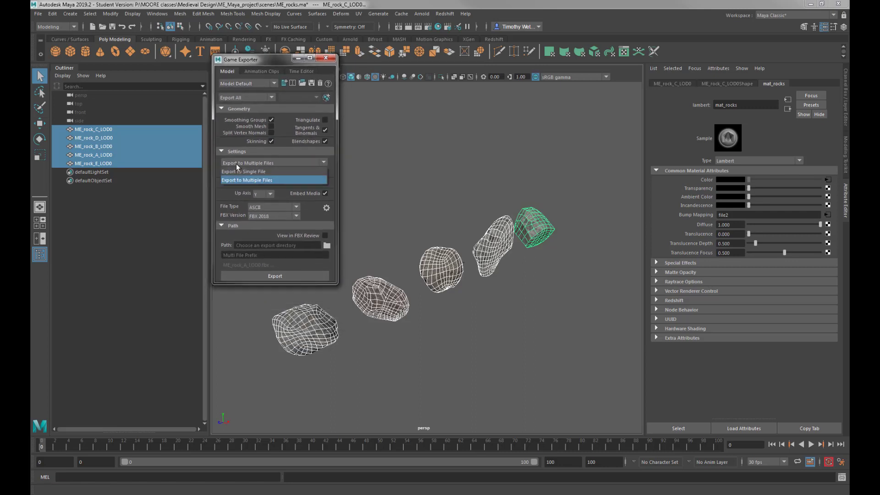
left_click(254, 180)
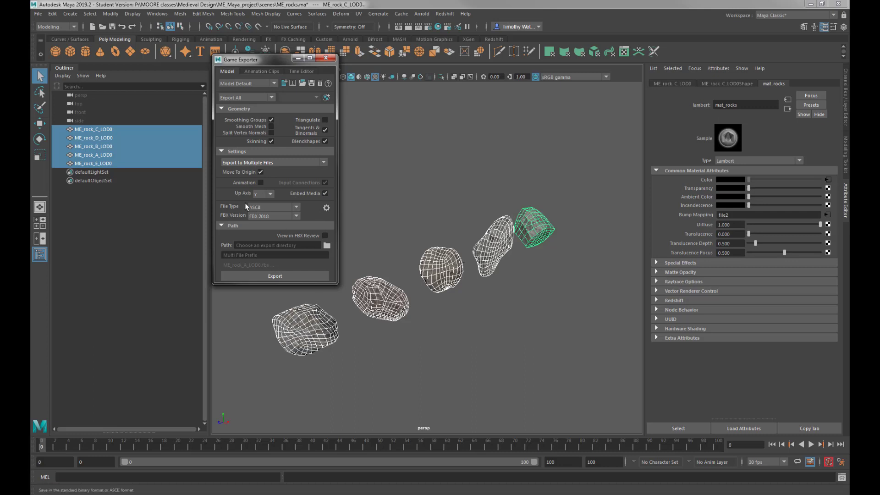
Set the export file type to ASCII and the FBX version to FBX 2019
left_click(260, 207)
left_click(260, 223)
left_click(254, 217)
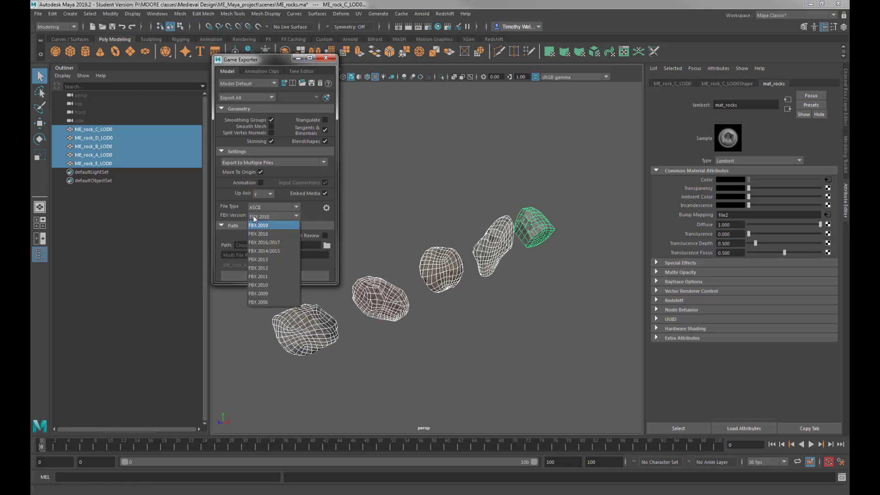
left_click(257, 226)
left_click(256, 217)
left_click(260, 226)
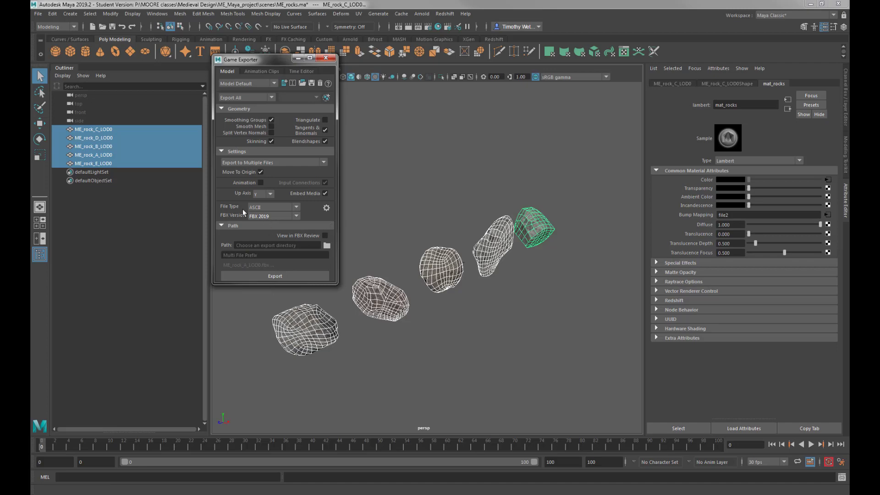
Set the export path to the Mesh folder inside ME_Unity\Assets in the Medieval Design directory
left_click(327, 245)
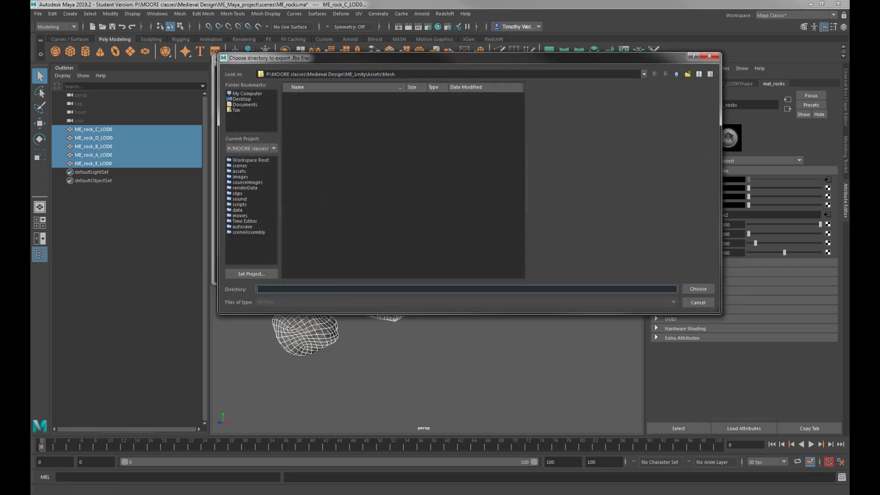
left_click(676, 74)
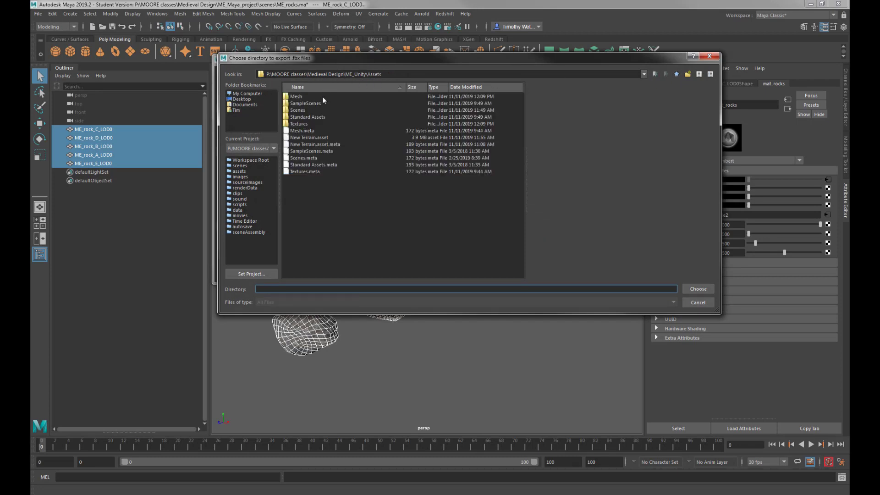
left_click(676, 74)
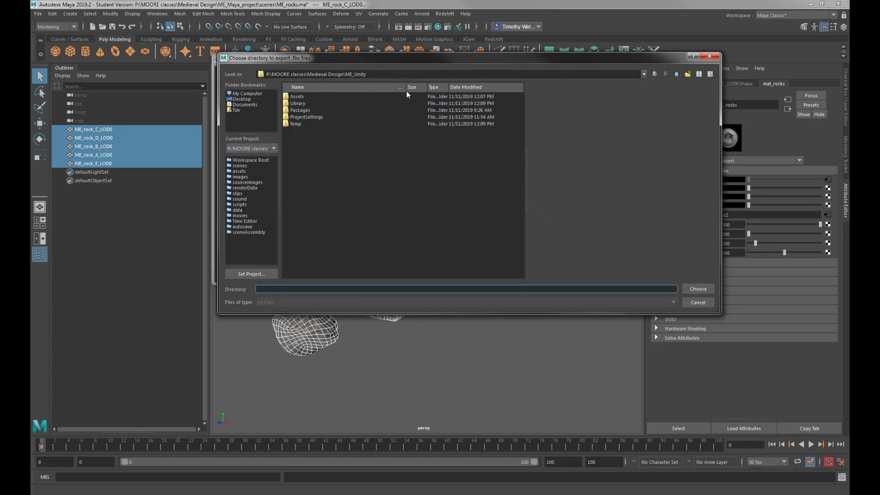
left_click(676, 74)
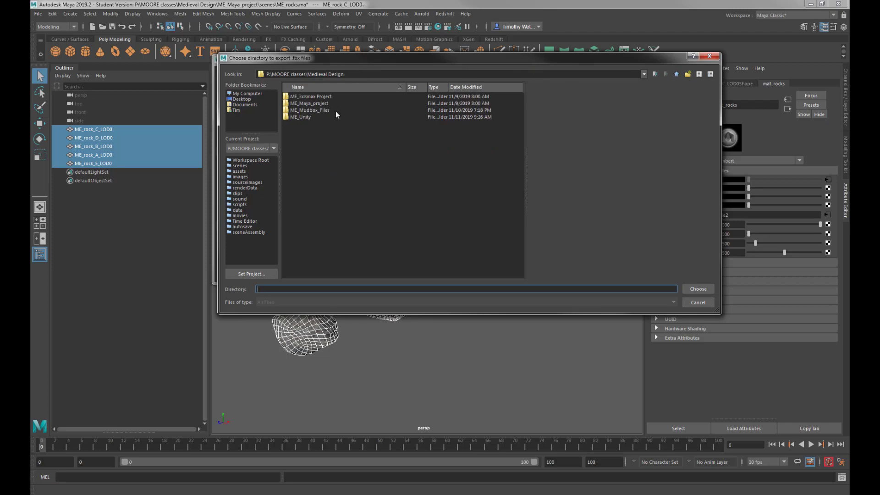
left_click(303, 115)
double_click(302, 115)
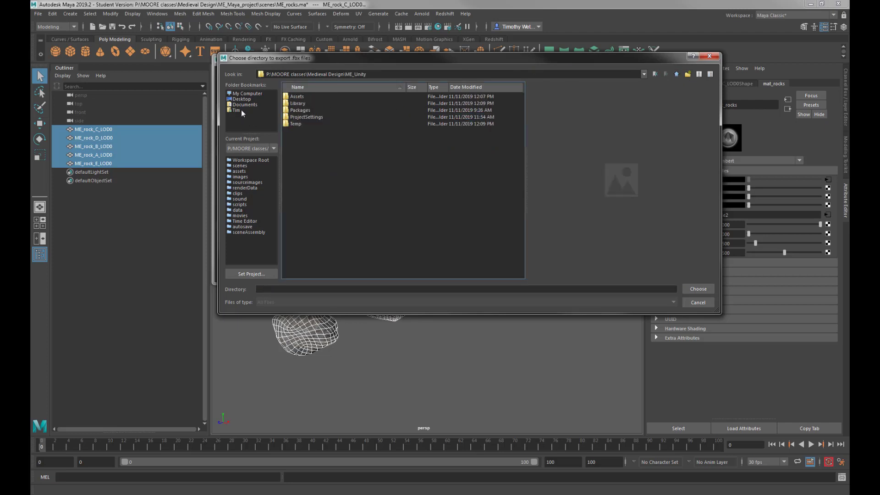
double_click(296, 96)
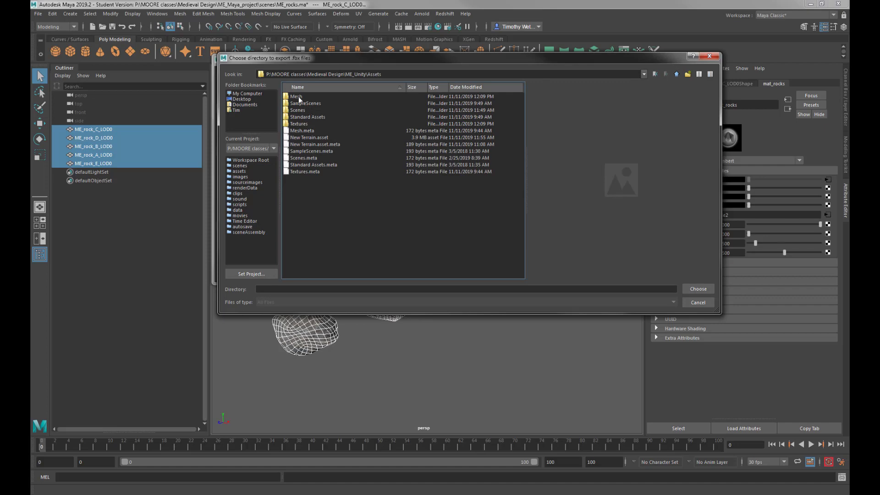
double_click(297, 97)
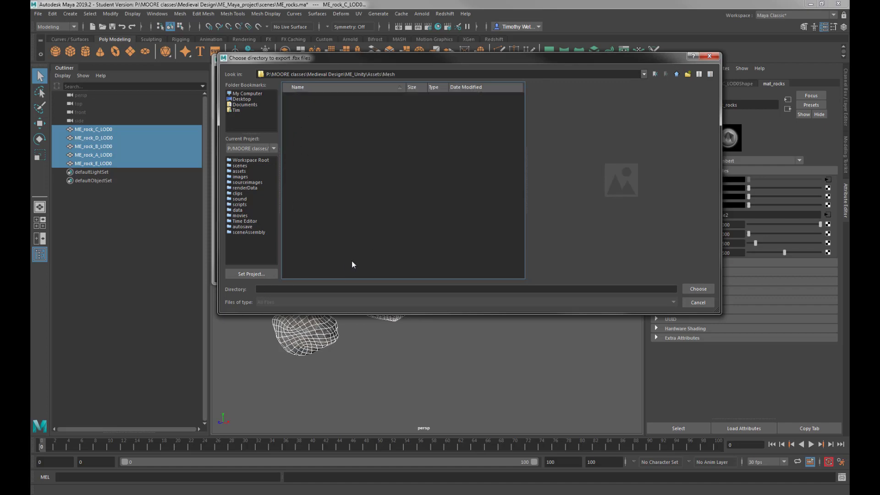
left_click(699, 288)
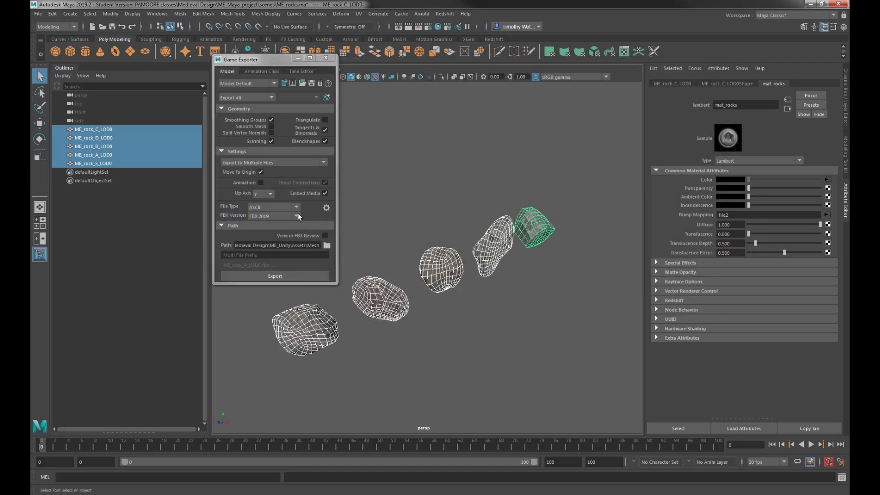
Export the rocks as separate FBX files with the multi-file prefix left empty, and dismiss the completion dialog
left_click(229, 255)
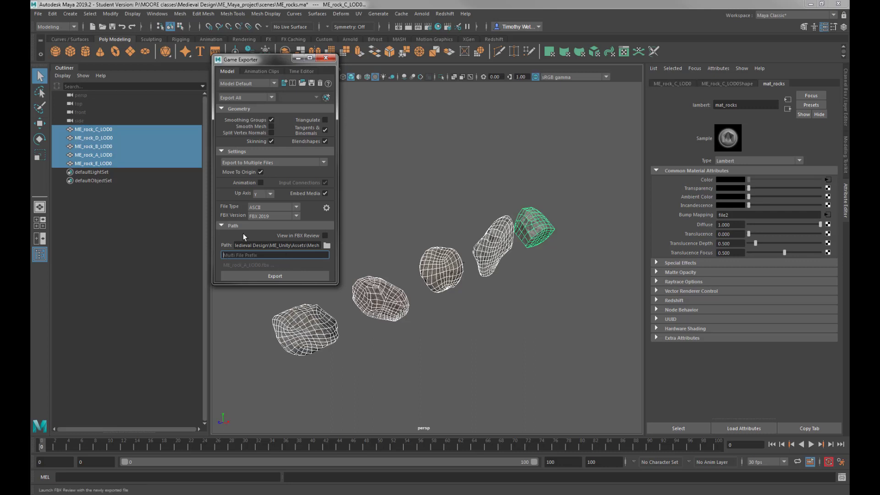
left_click(272, 277)
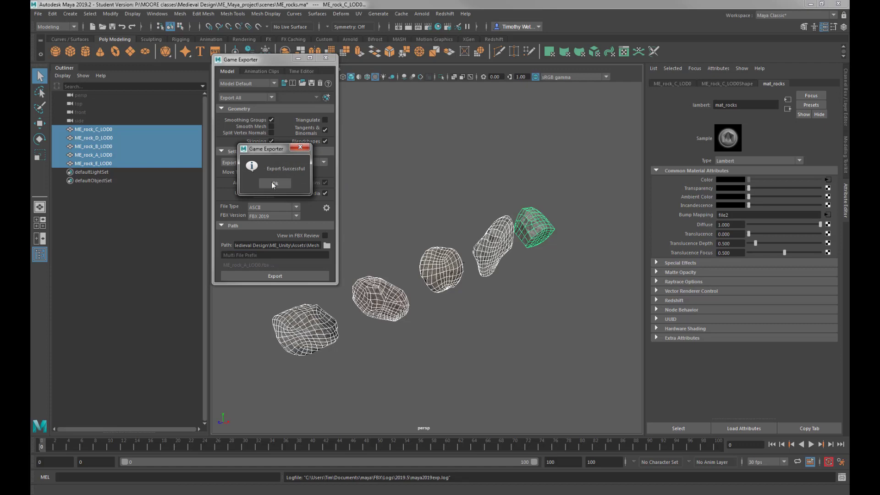
left_click(274, 183)
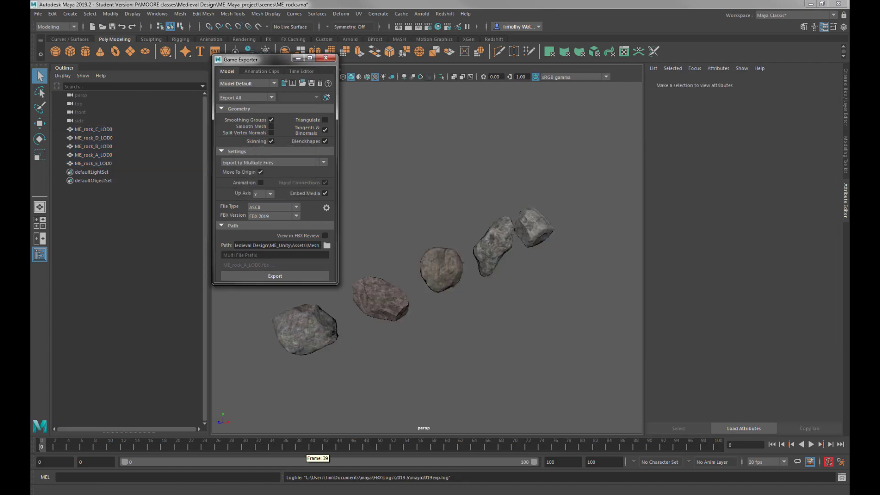
Switch to Unity and open the Mesh folder of the project assets to show the imported rocks
key("alt+Tab")
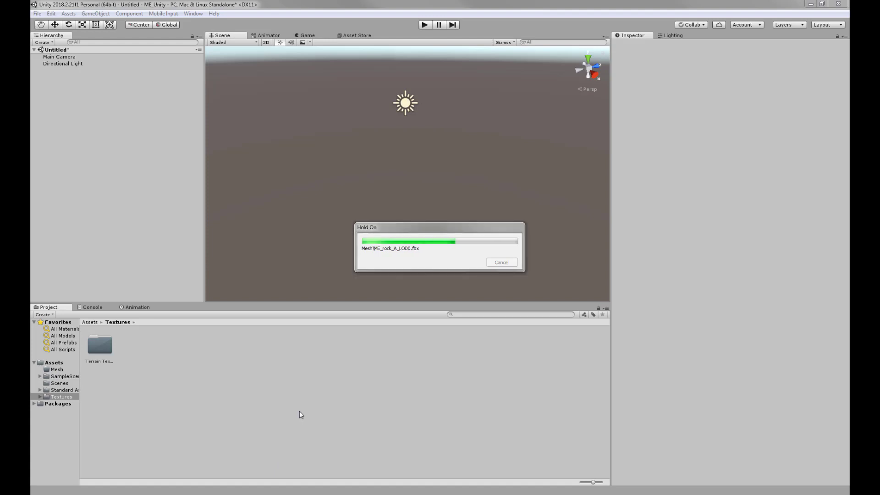
left_click(57, 370)
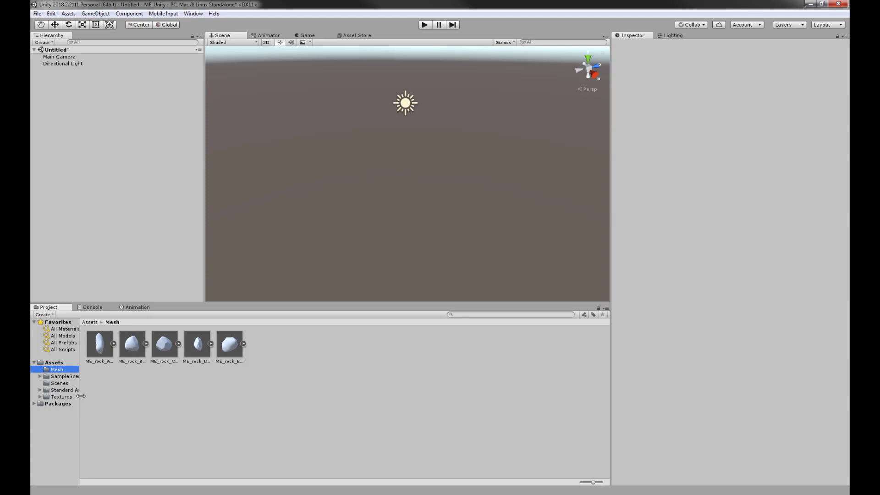
left_click(62, 396)
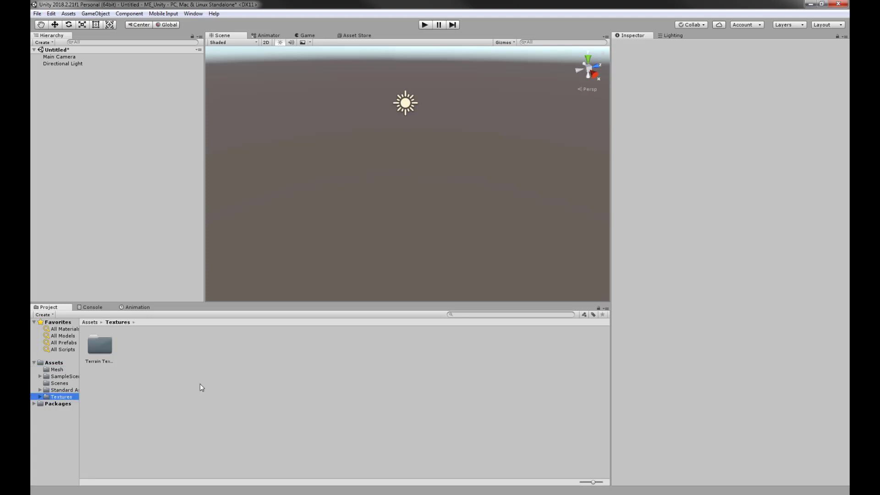
left_click(57, 370)
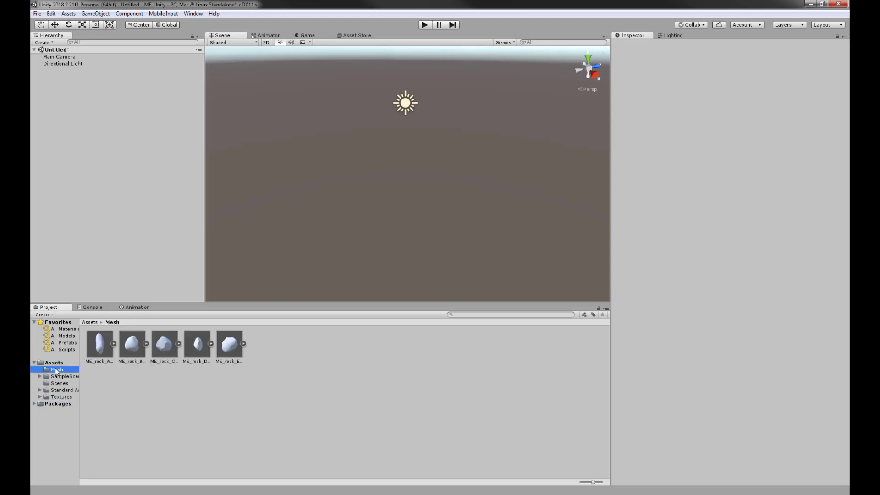
Create a new folder in Assets\Textures from the texture extraction dialog of ME_rock_A_LOD0, and cancel the extraction
left_click(100, 346)
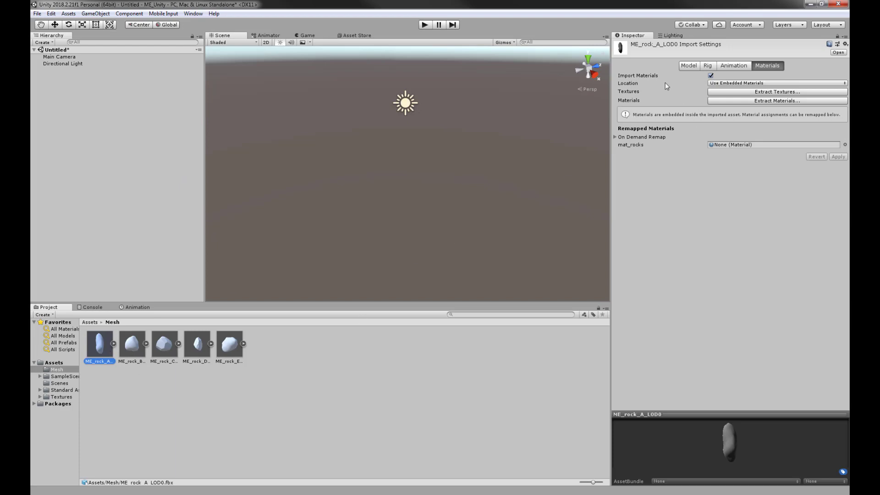
left_click(771, 94)
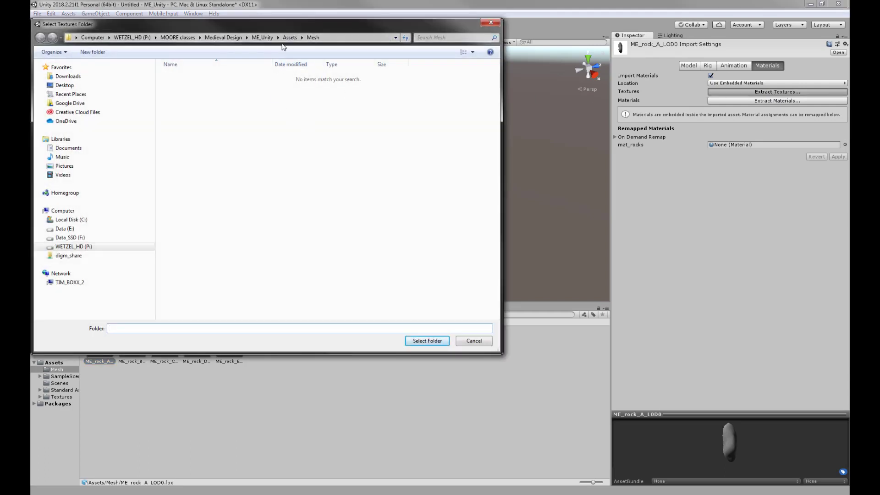
left_click(289, 38)
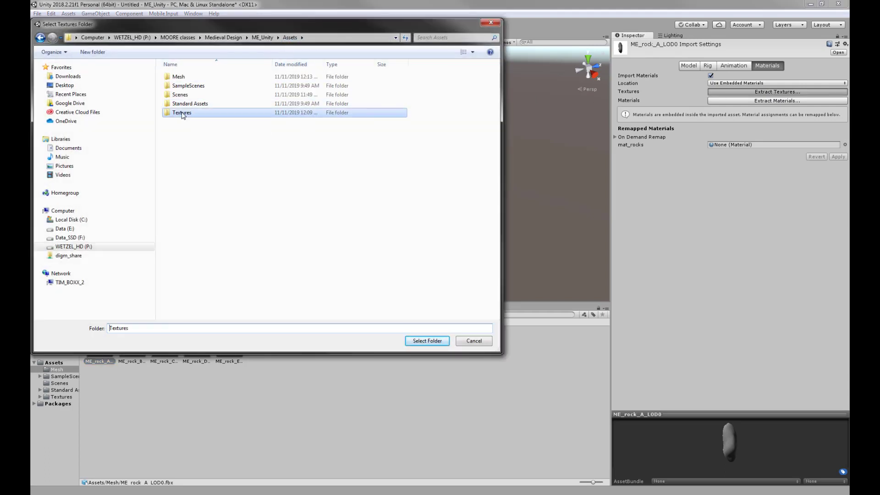
double_click(184, 112)
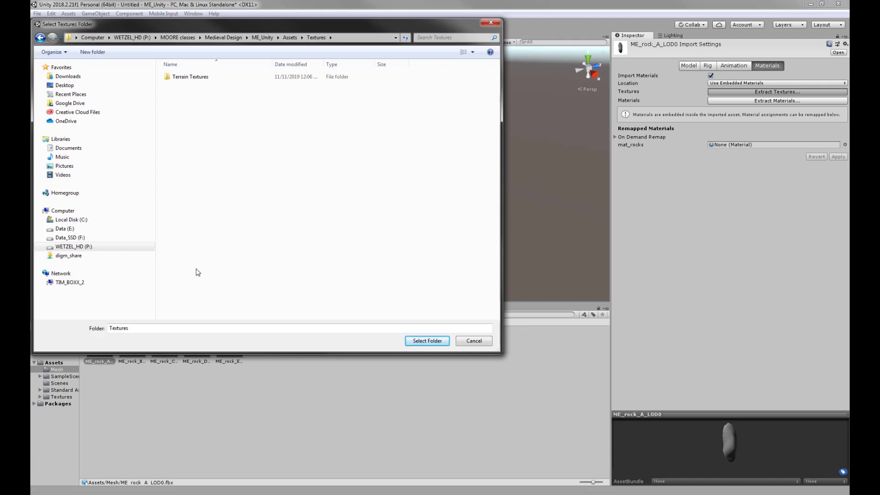
right_click(227, 155)
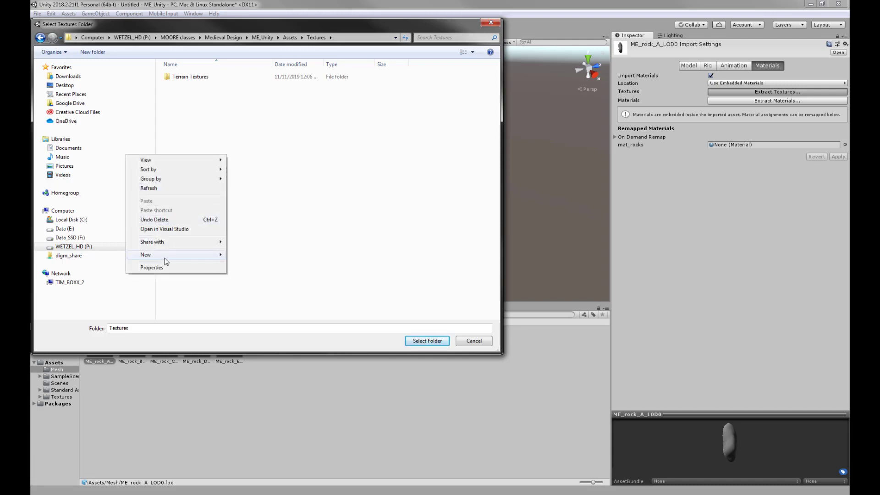
mouse_move(161, 259)
left_click(252, 257)
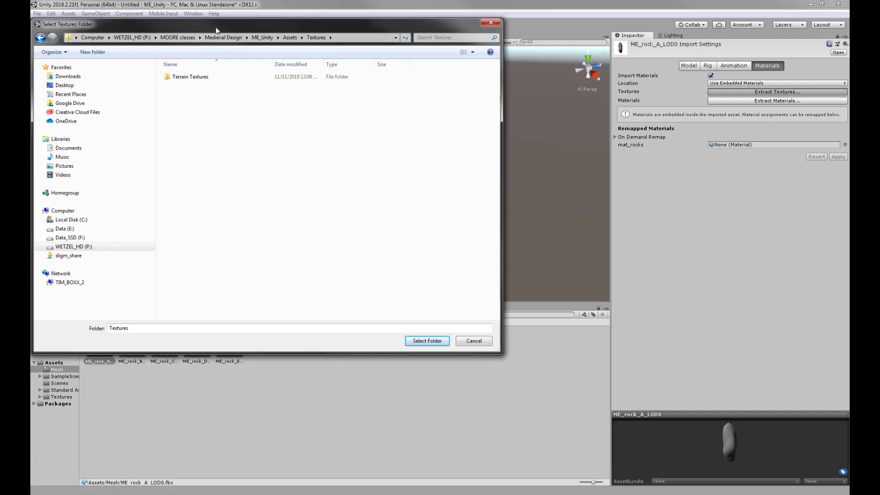
left_click_drag(211, 24, 233, 33)
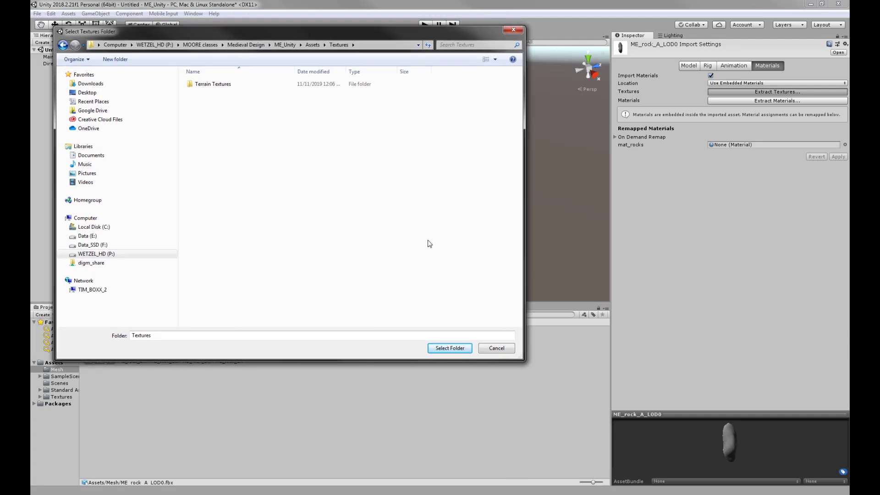
left_click(495, 349)
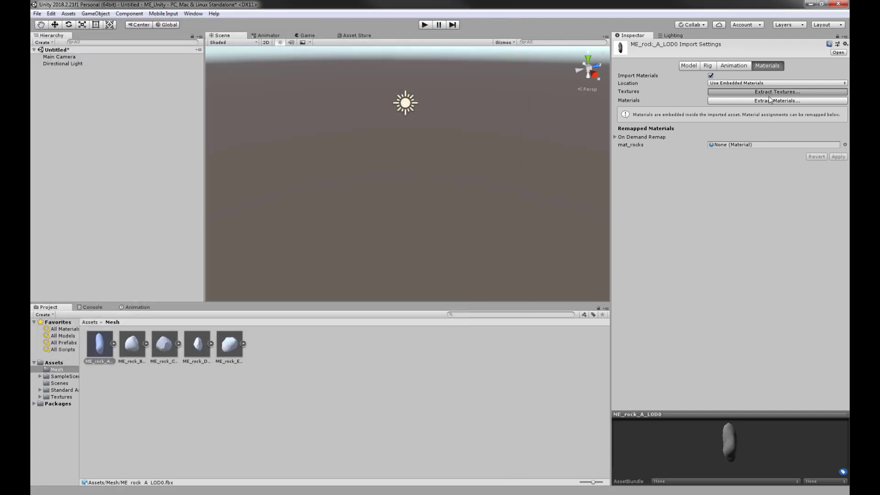
left_click(265, 422)
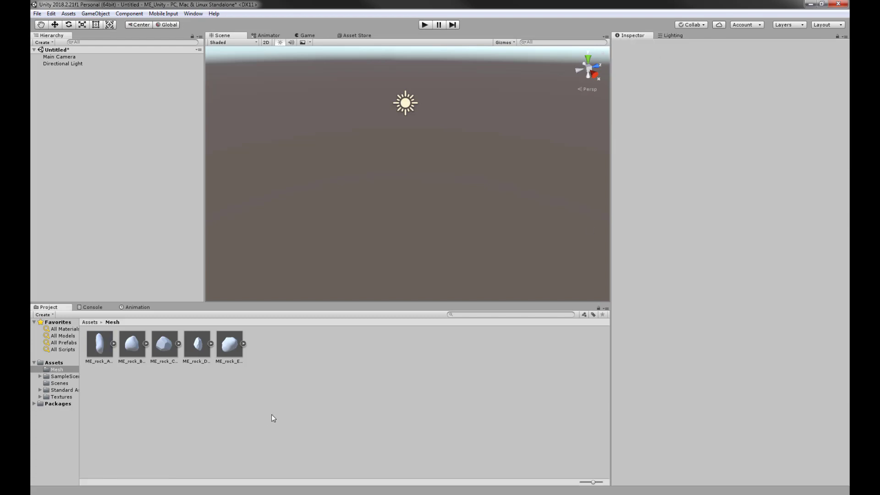
left_click(101, 343)
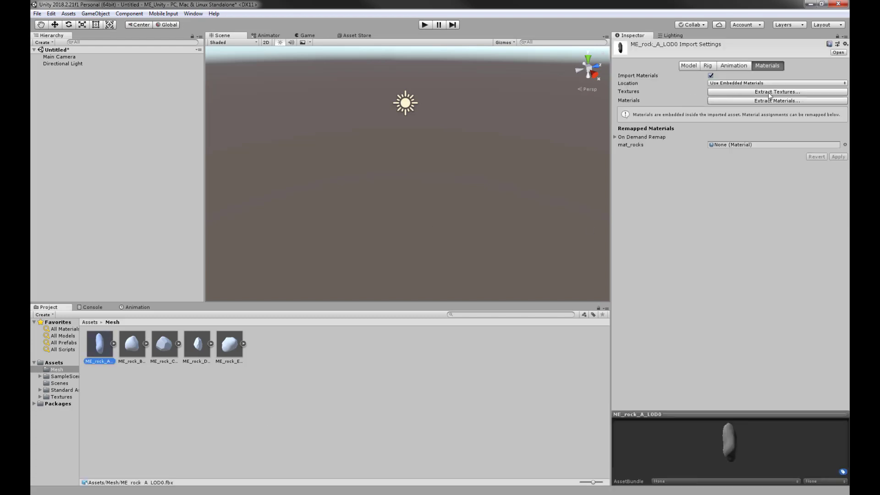
left_click(257, 409)
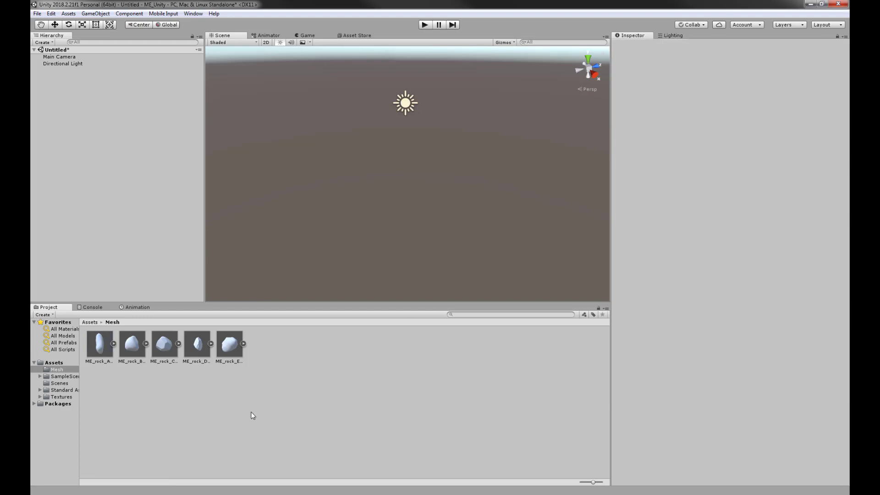
Restart texture extraction for ME_rock_A_LOD0 and rename the new folder inside Assets\Textures to Rocks
left_click(93, 349)
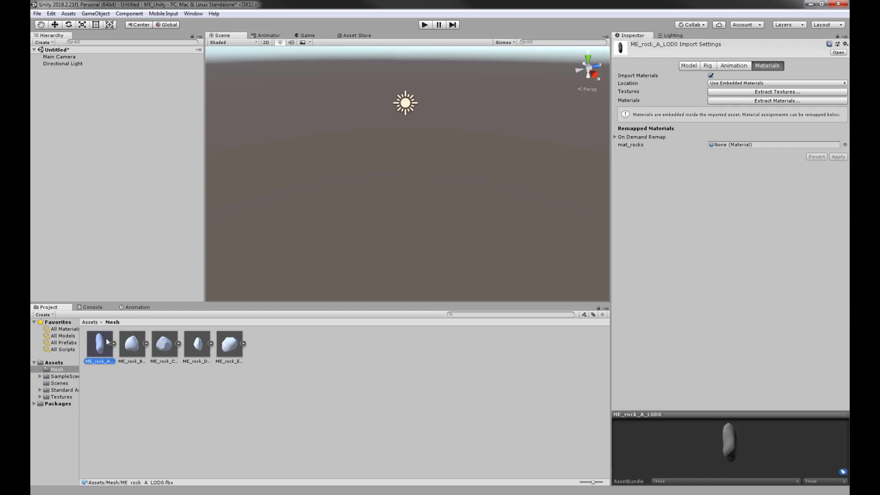
left_click(757, 93)
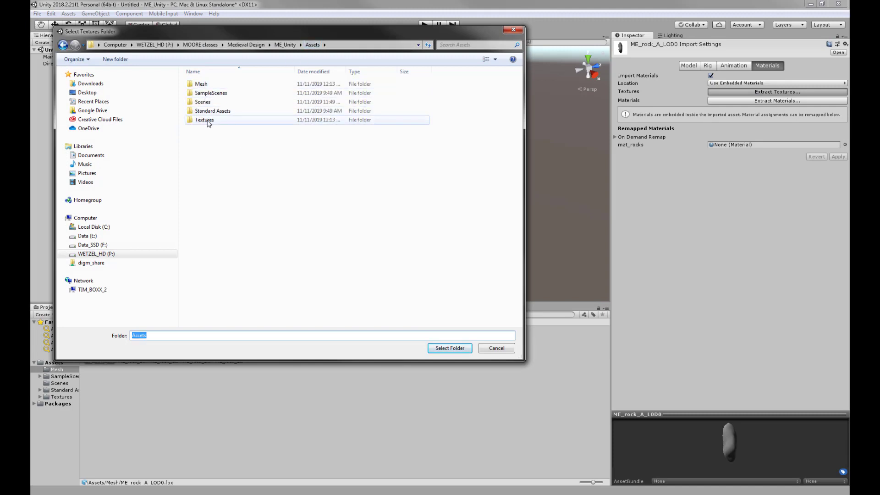
double_click(207, 121)
left_click(207, 84)
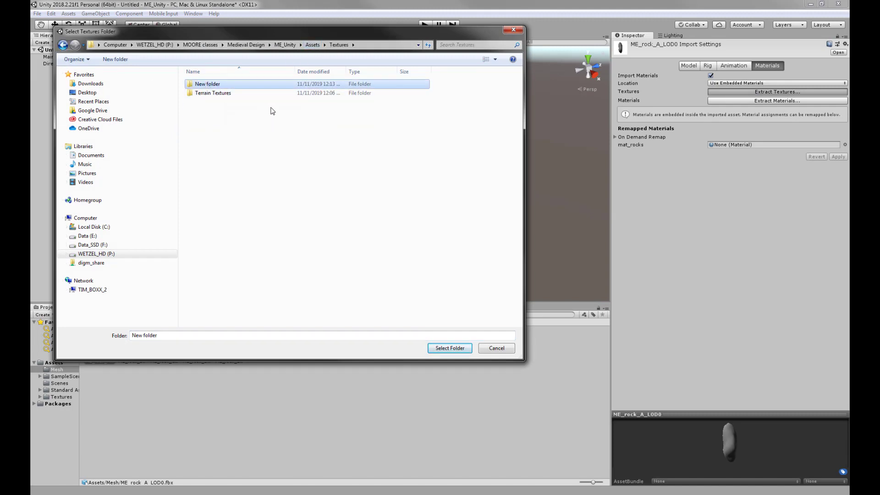
key("F2")
type("Rocks")
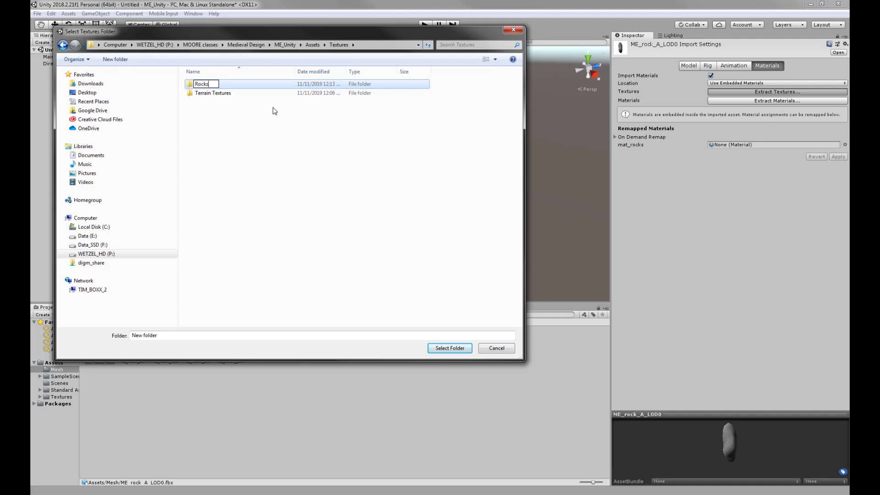
key("Return")
Extract the textures of ME_rock_A_LOD0 into the Rocks folder and have ME_rock_NM.tga fixed as a normal map
double_click(204, 86)
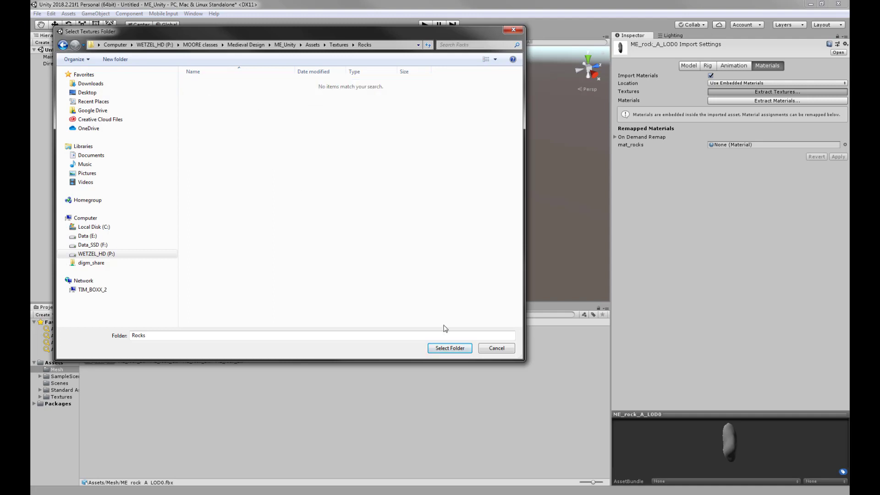
left_click(450, 348)
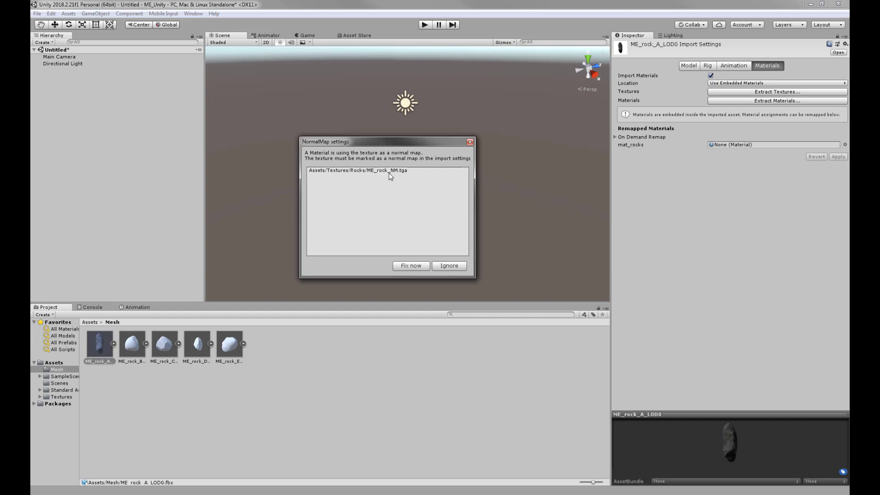
left_click(388, 174)
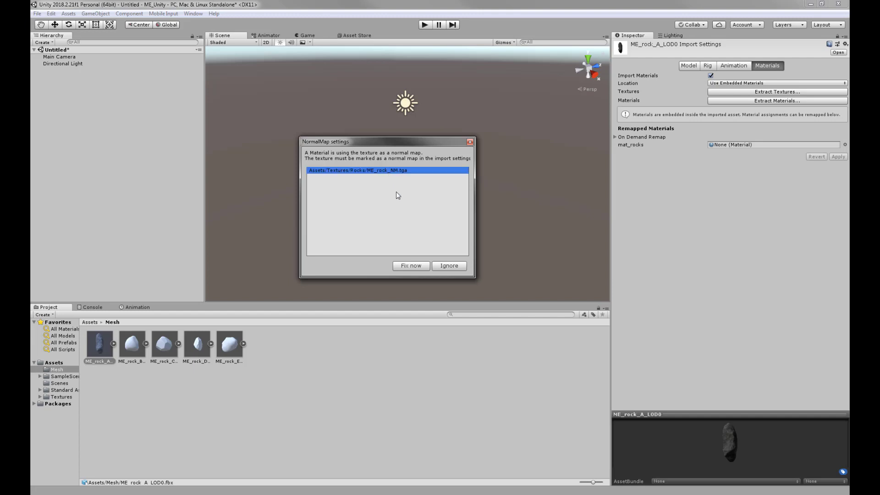
left_click(403, 266)
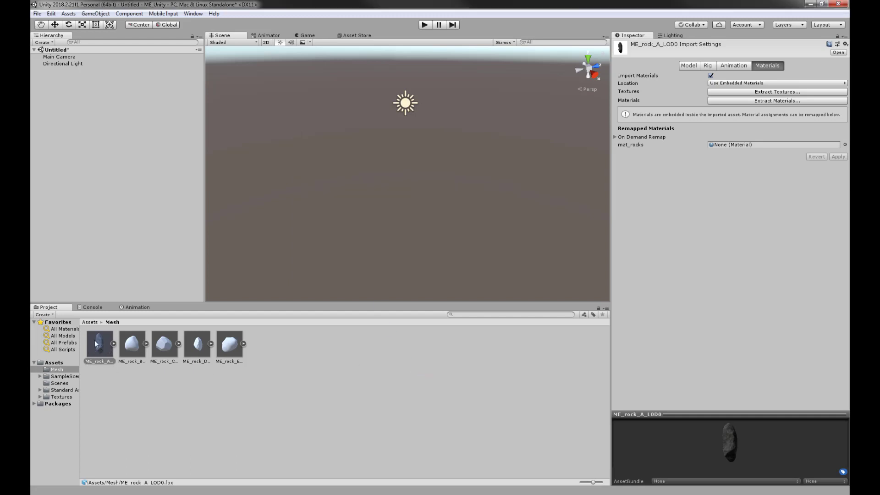
Add ME_rock_A_LOD0 to the scene hierarchy and inspect its textured surface
left_click_drag(100, 345, 106, 192)
scroll(427, 185, "up", 2)
left_click_drag(429, 186, 499, 187, "alt")
Extract the textures of rock models B through E into Assets\Textures\Rocks and have their normal maps fixed
left_click(132, 345)
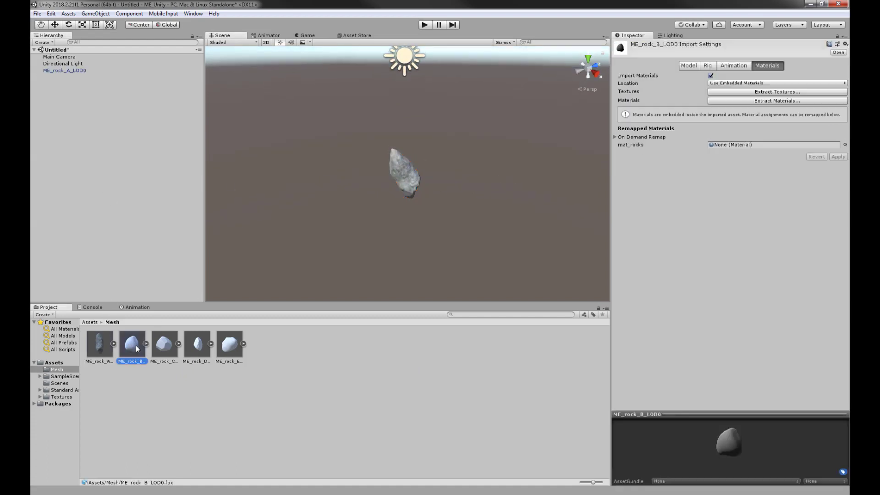
left_click(231, 349, "shift")
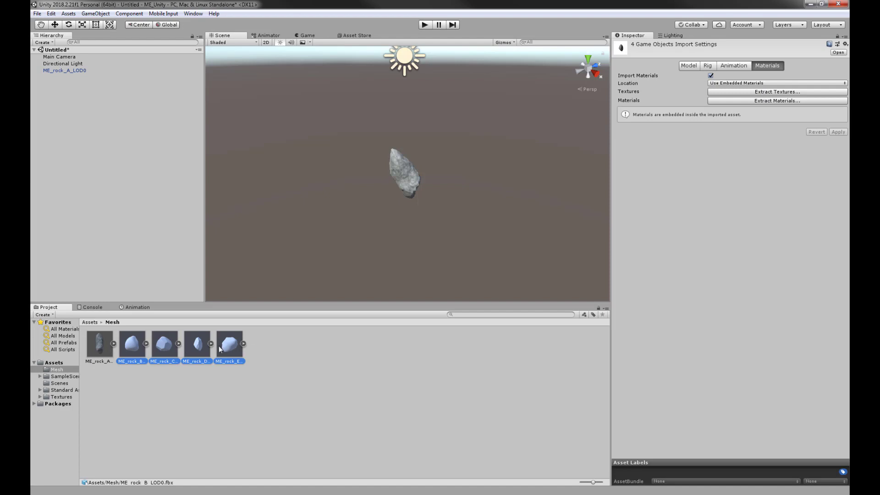
left_click(739, 92)
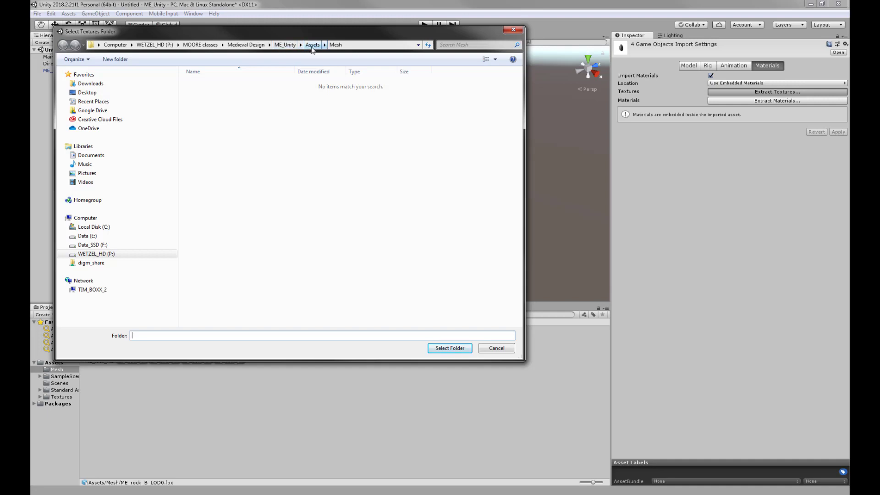
left_click(313, 45)
double_click(207, 121)
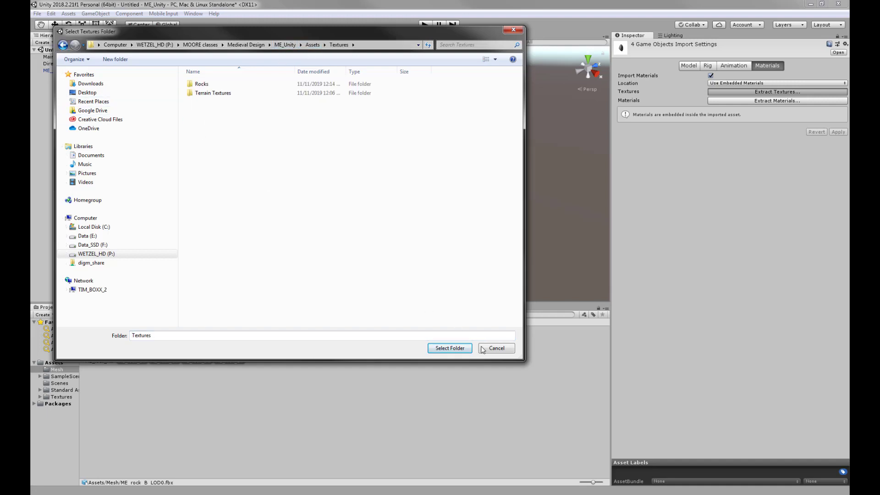
double_click(203, 84)
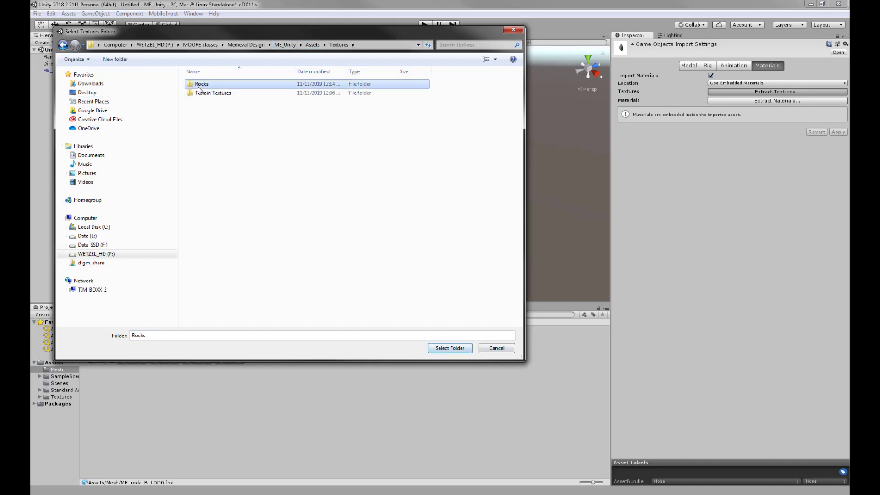
left_click(435, 352)
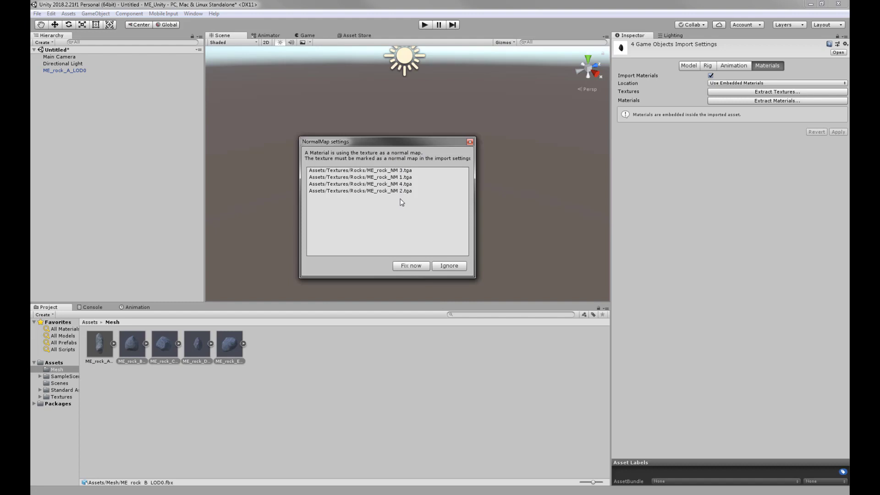
left_click(407, 266)
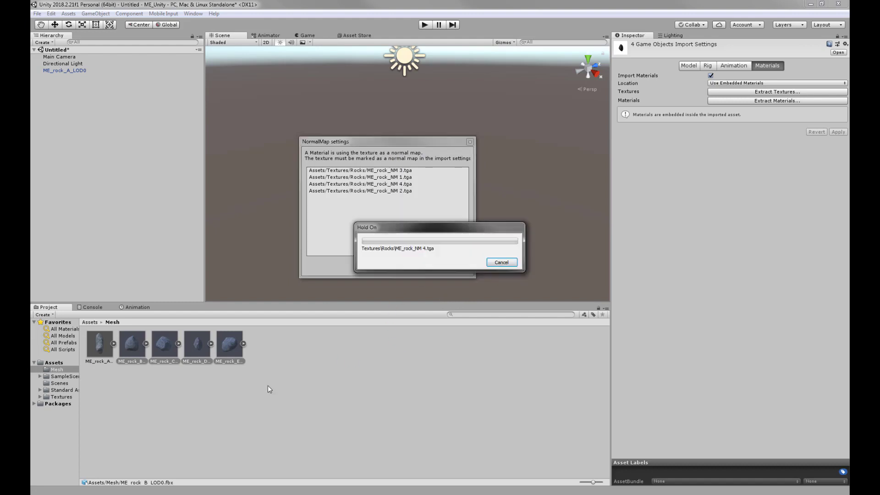
Delete eight duplicate textures from the Textures\Rocks folder, keeping only the first diffuse texture and the last normal map
left_click(62, 397)
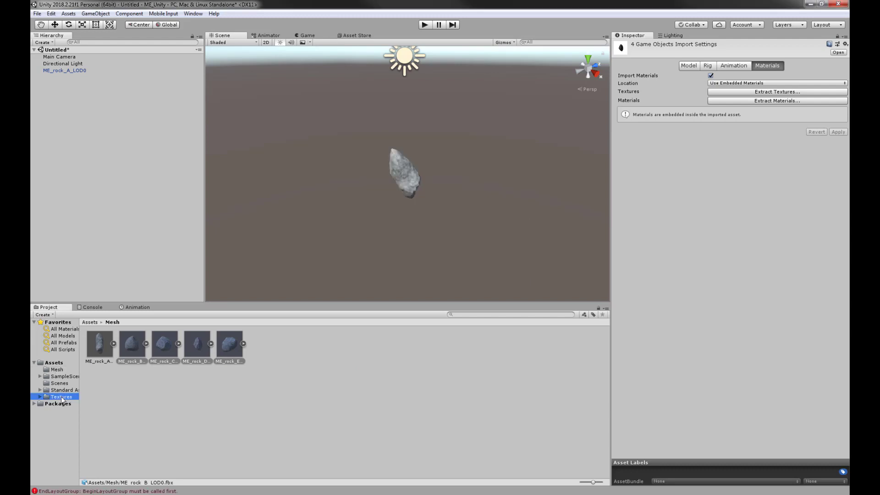
double_click(102, 346)
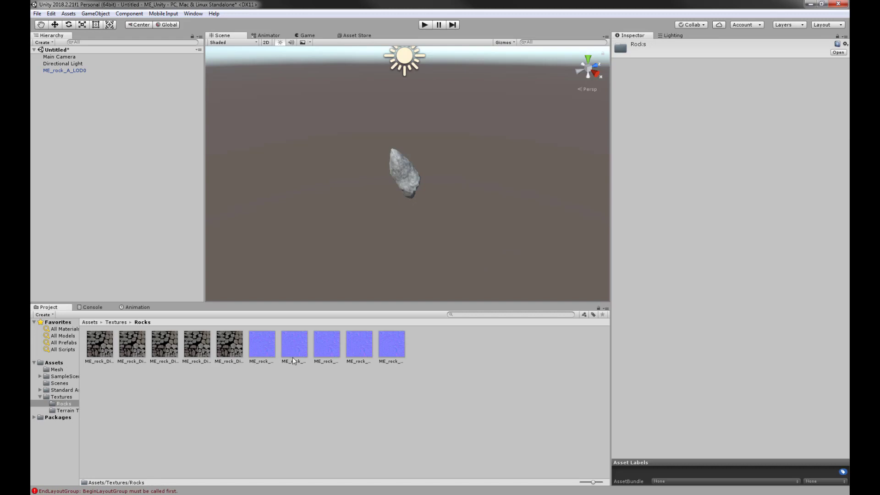
left_click(129, 343)
left_click(365, 344, "shift")
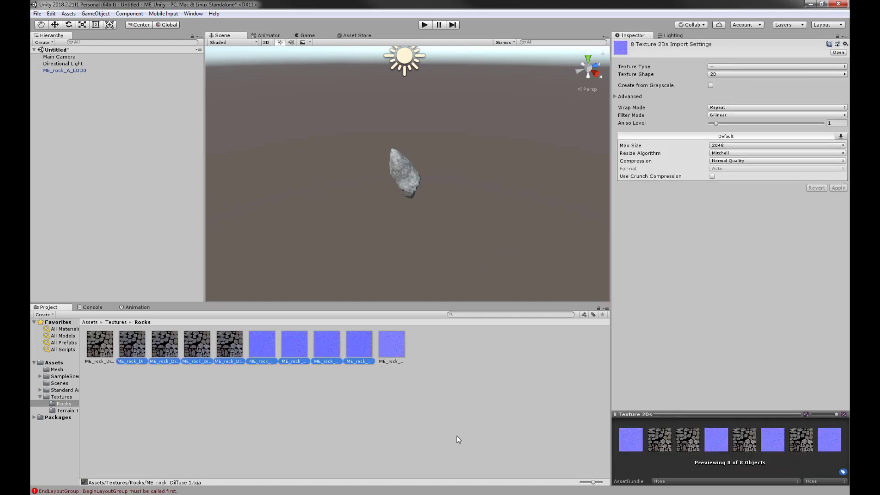
key("Delete")
left_click(464, 271)
Add ME_rock_B_LOD0 from the Mesh folder to the scene hierarchy and inspect its surface
left_click(62, 369)
left_click(133, 345)
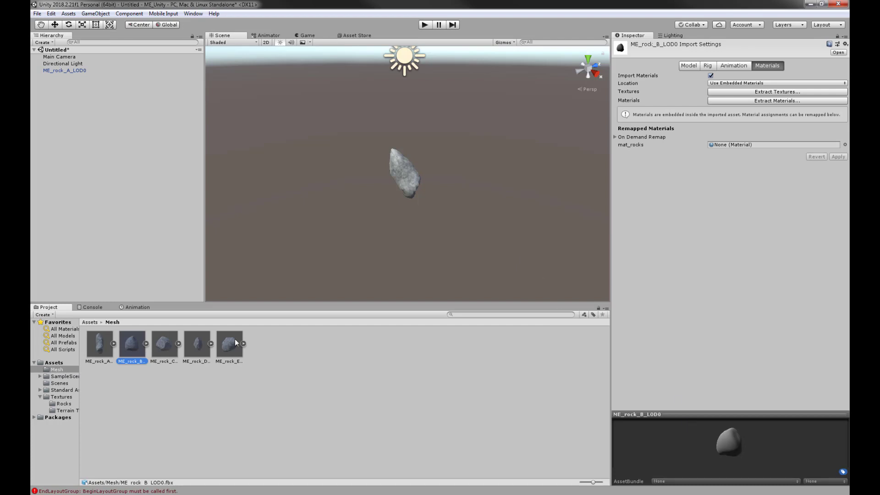
left_click_drag(122, 348, 94, 146)
scroll(460, 186, "up", 5)
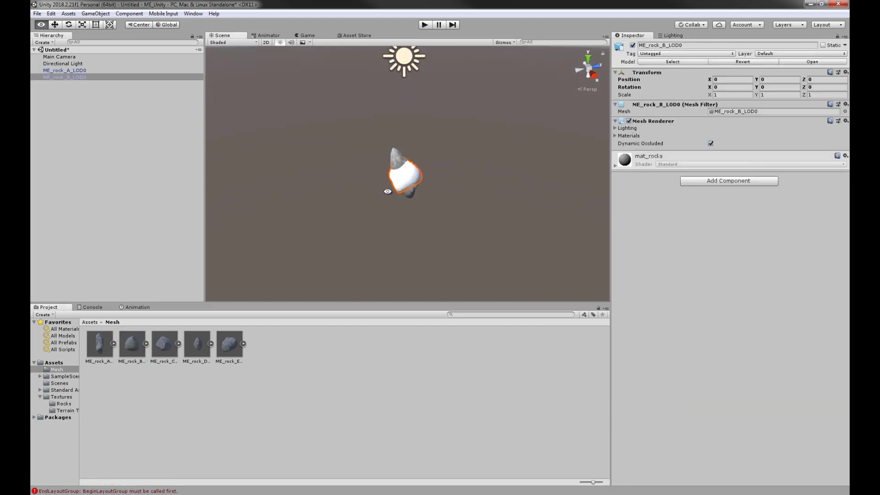
left_click_drag(384, 192, 362, 182, "alt")
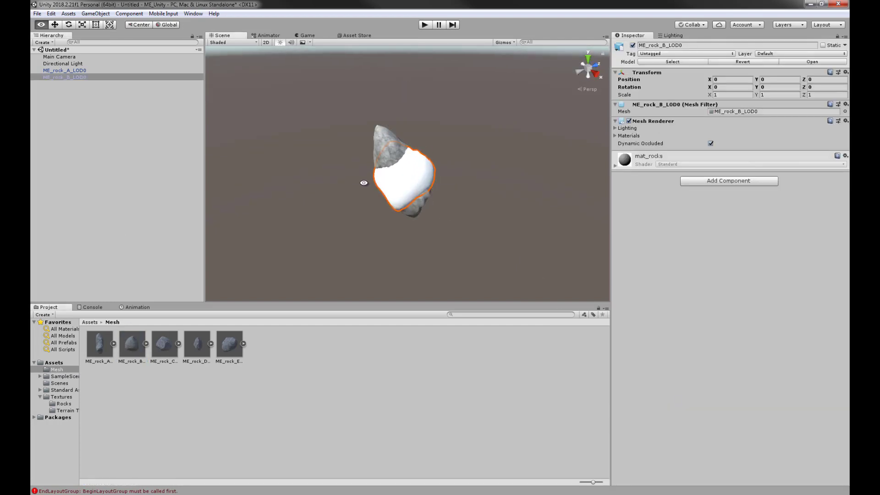
Check the material import settings of ME_rock_B_LOD0 and select its instance in the scene
left_click(249, 374)
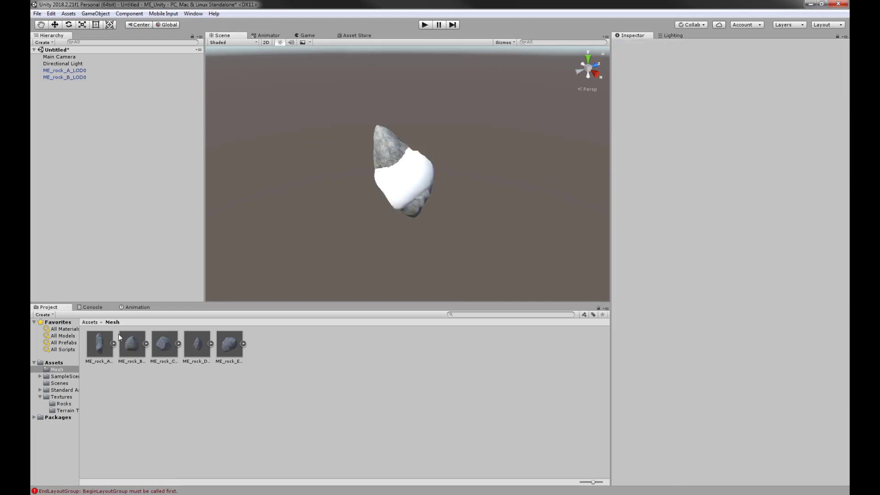
left_click(133, 347)
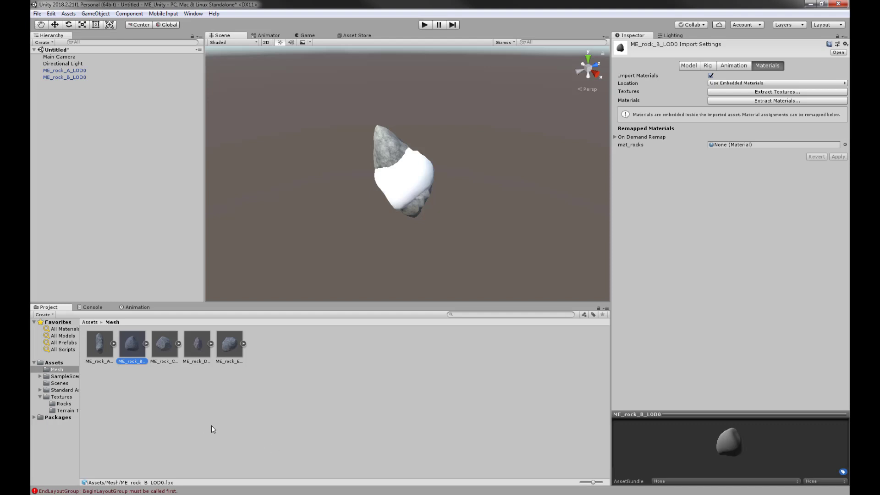
left_click(415, 197)
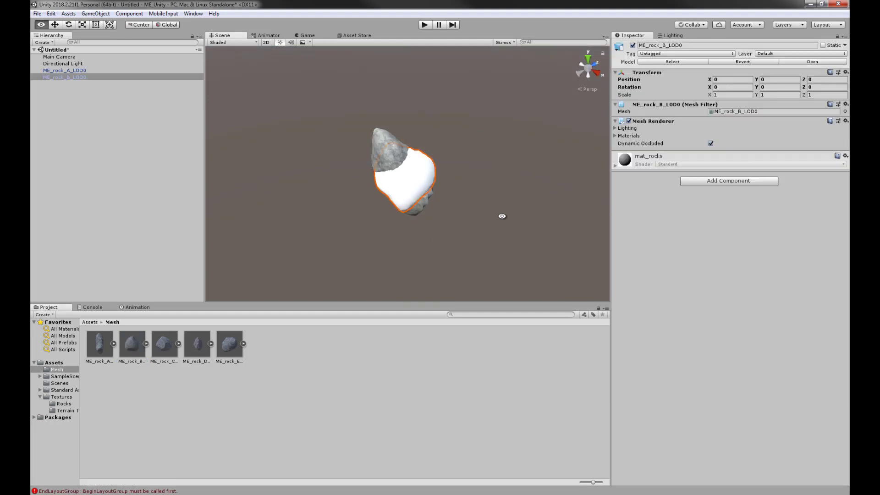
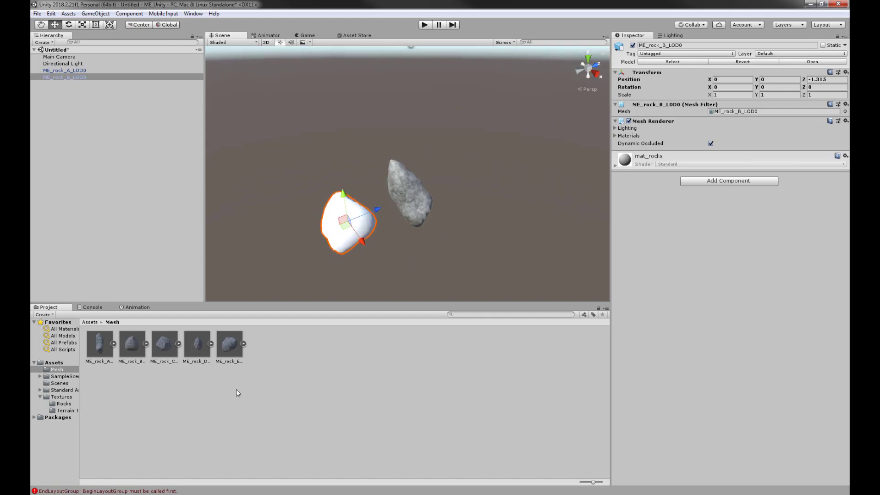
Delete all five rock models, ME_rock_A_LOD0 through ME_rock_E_LOD0, from the Mesh folder
left_click(225, 361)
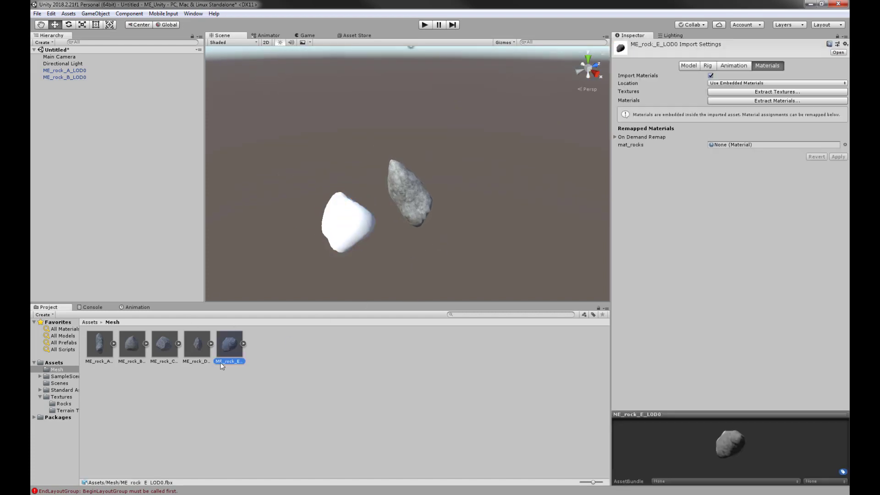
left_click(105, 354, "shift")
key("Delete")
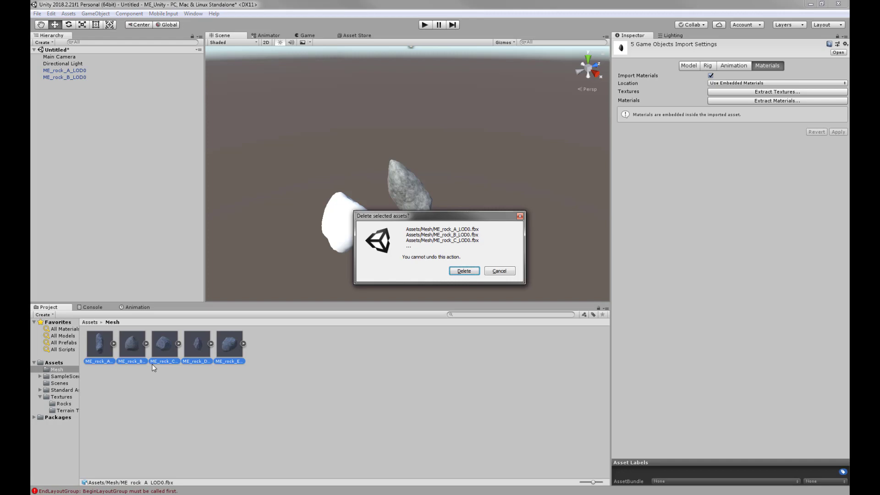
left_click(463, 270)
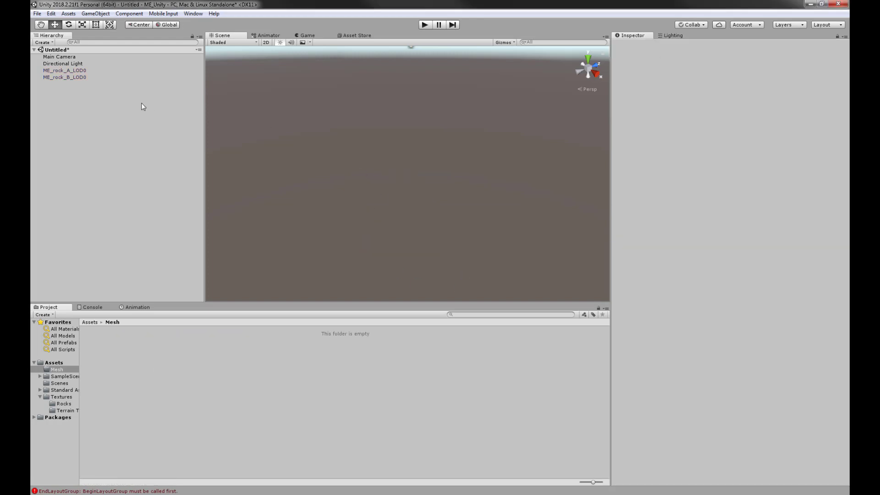
Remove the leftover ME_rock_A_LOD0 and ME_rock_B_LOD0 instances from the scene hierarchy
left_click(60, 70)
left_click(61, 75, "shift")
key("Delete")
Delete the two remaining textures, ME_rock_Diffuse and ME_rock_NM 4, from the Textures\Rocks folder
left_click(62, 403)
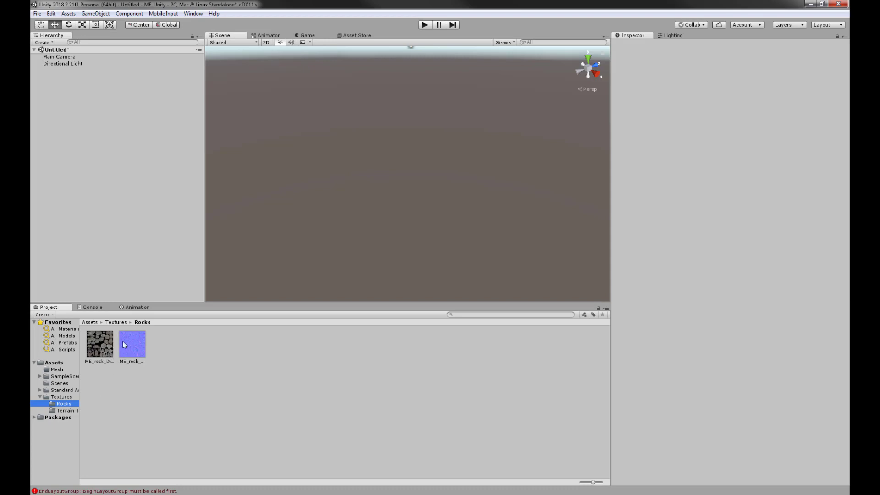
left_click(107, 346)
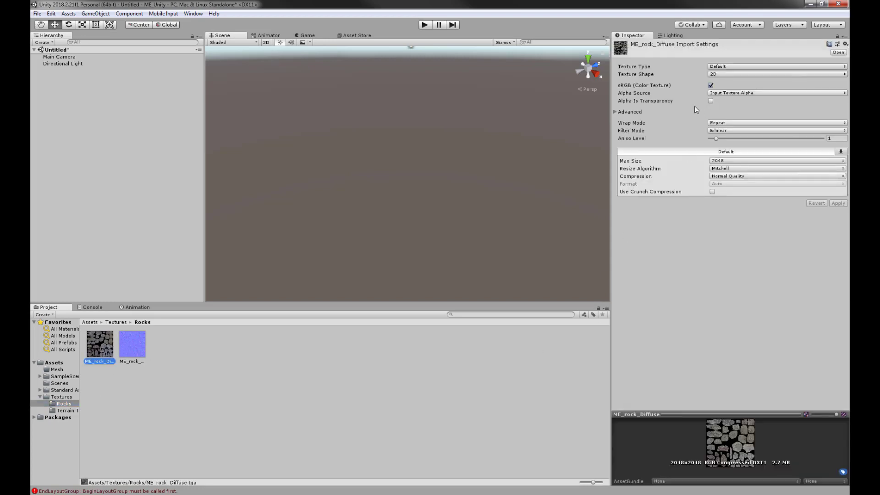
left_click(185, 377)
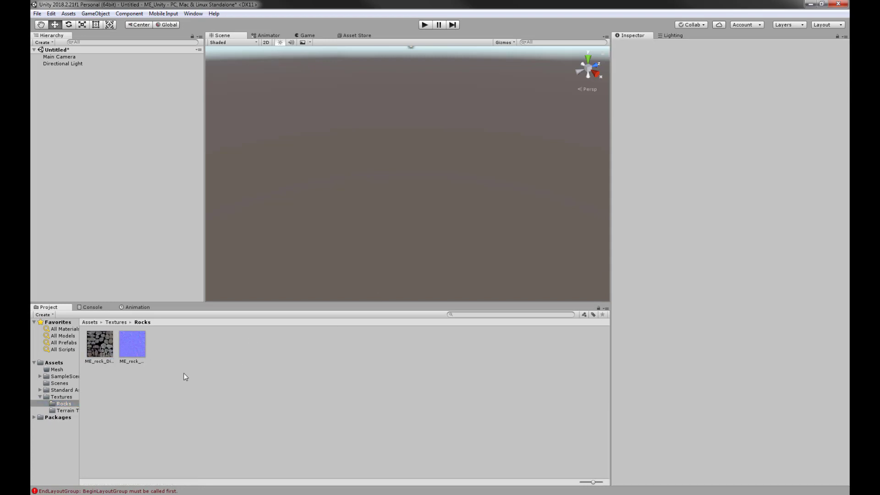
left_click(96, 340)
left_click(131, 346, "ctrl")
key("Delete")
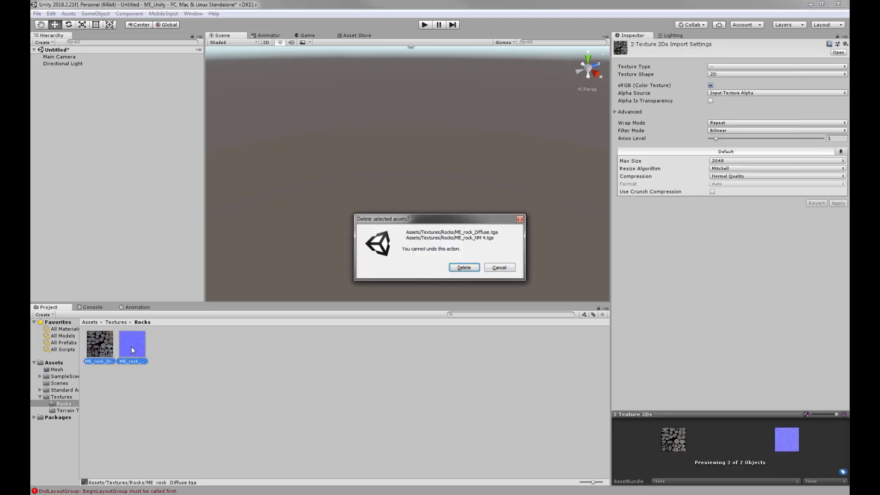
left_click(460, 268)
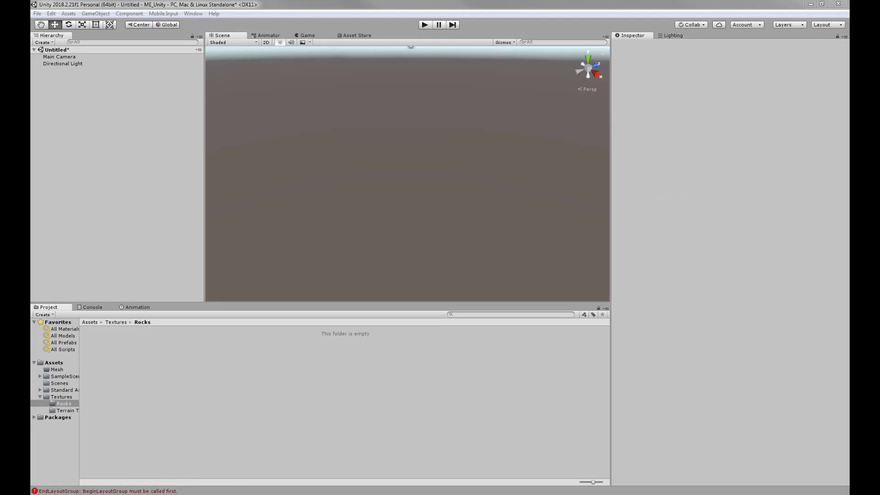
Copy ME_rock_Diffuse.tga and ME_rock_NM.tga from the ME_Maya_project sourceimages folder in Windows Explorer into Unity's Textures\Rocks folder
key("alt+Tab")
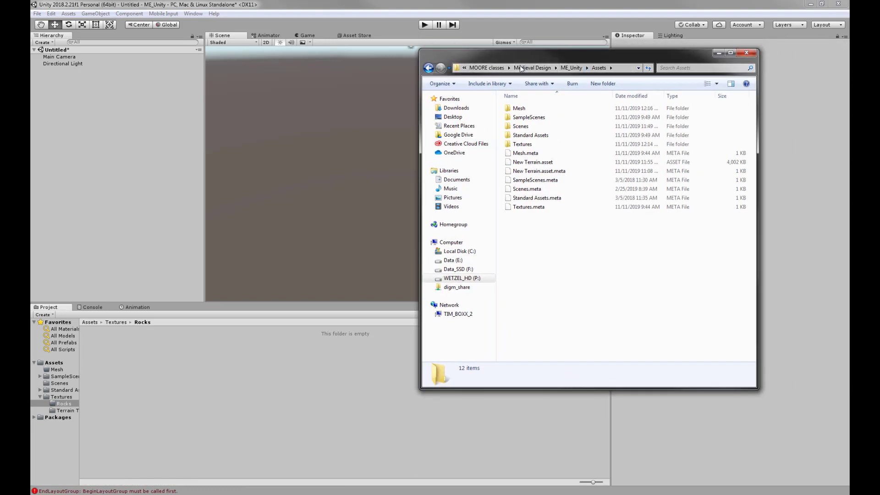
left_click(495, 67)
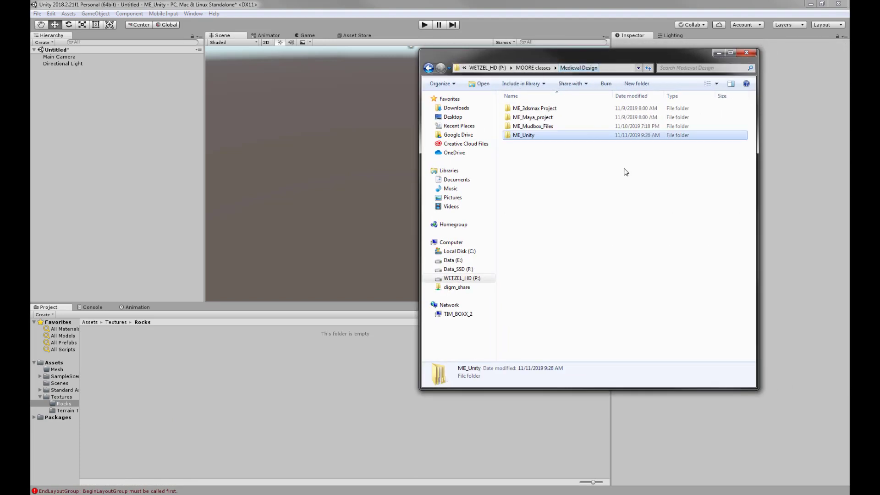
left_click(533, 119)
double_click(533, 118)
double_click(529, 216)
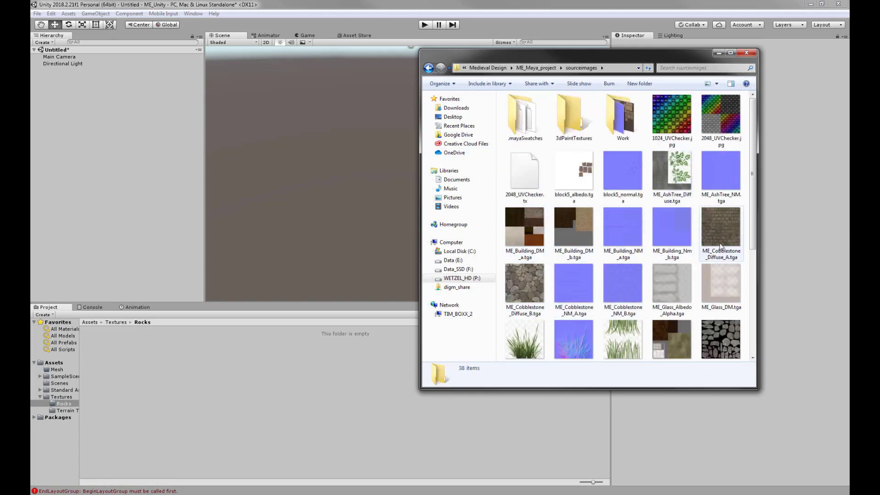
scroll(699, 273, "down", 3)
left_click(721, 160)
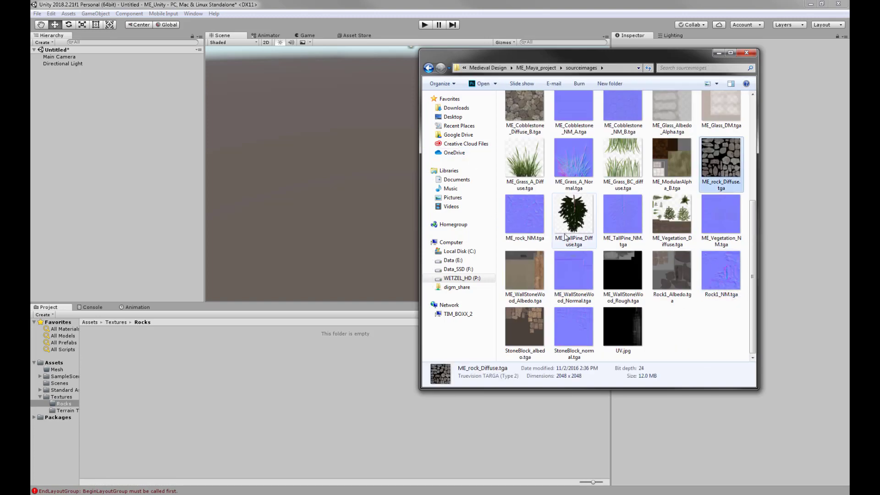
left_click(521, 226, "ctrl")
left_click_drag(726, 172, 200, 361)
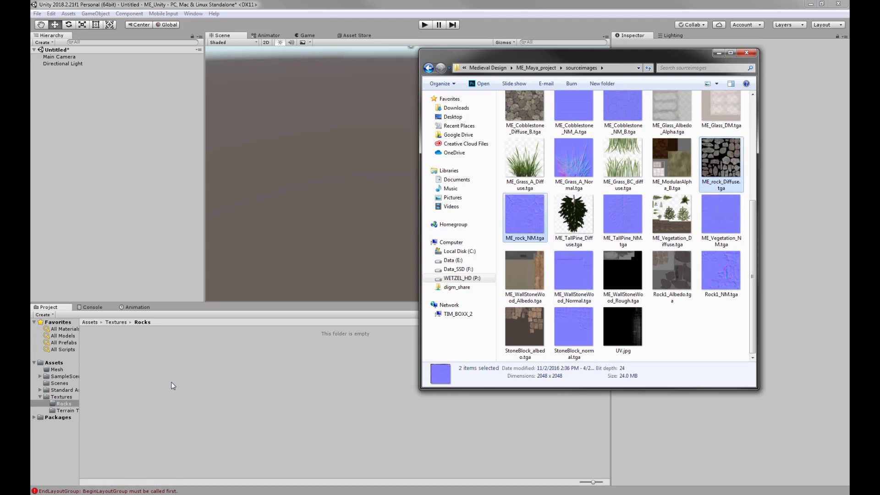
left_click_drag(173, 386, 174, 384)
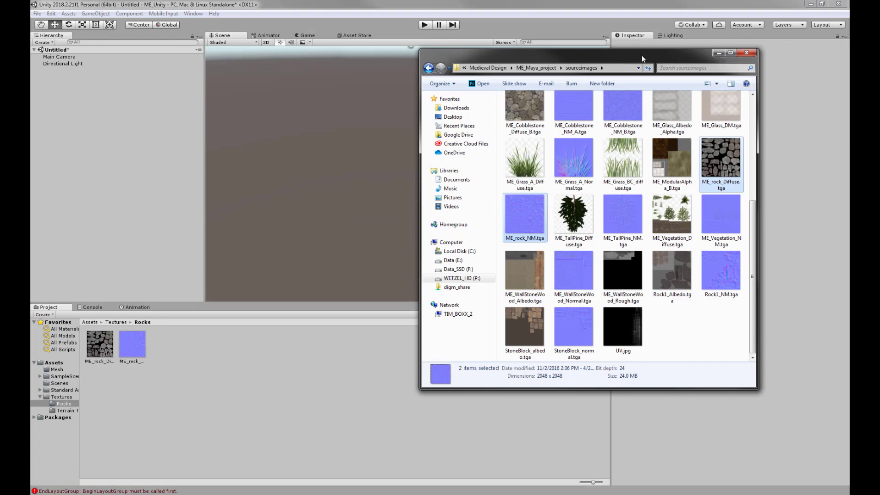
left_click(718, 52)
Set the texture type of ME_rock_NM to Normal map and apply the import settings
left_click(131, 344)
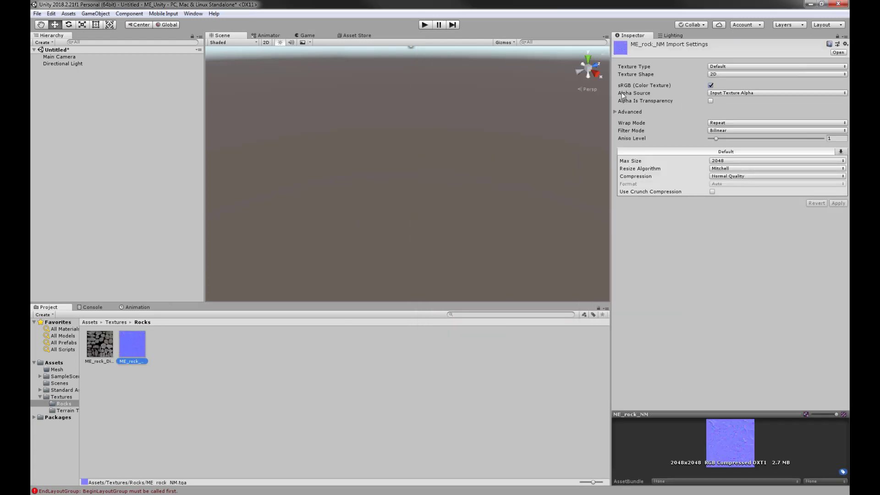
left_click(721, 67)
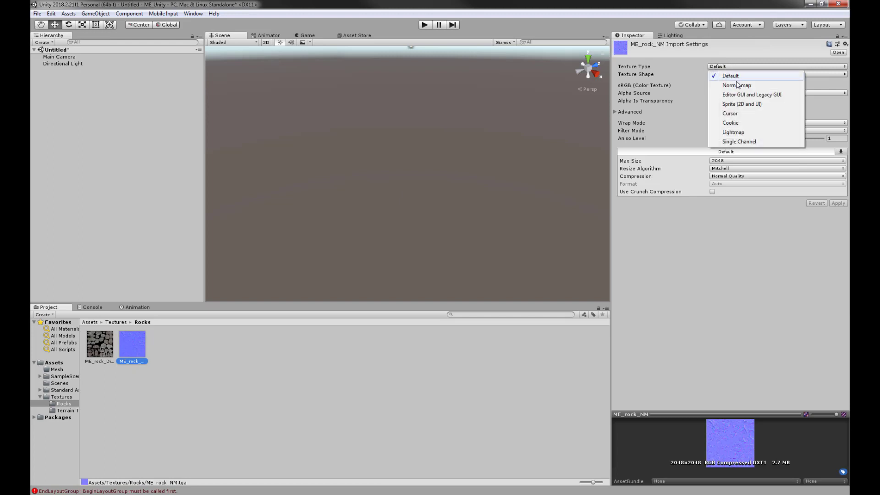
left_click(733, 85)
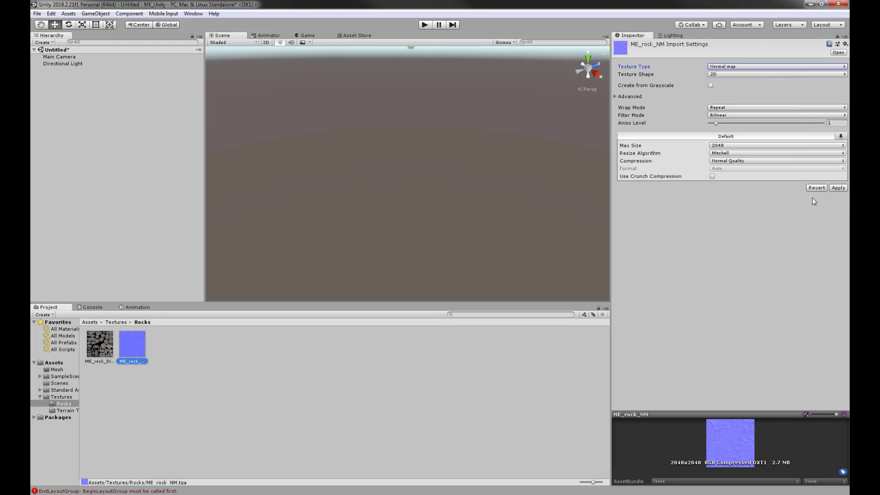
left_click(838, 188)
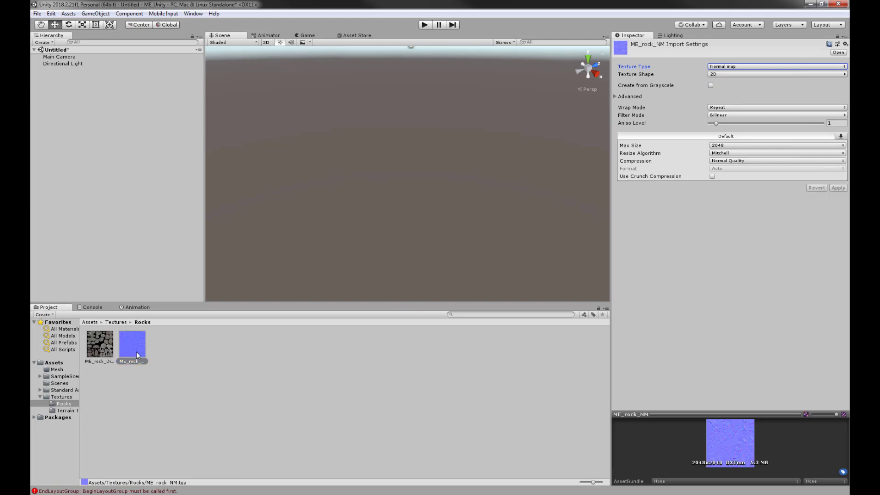
left_click(169, 394)
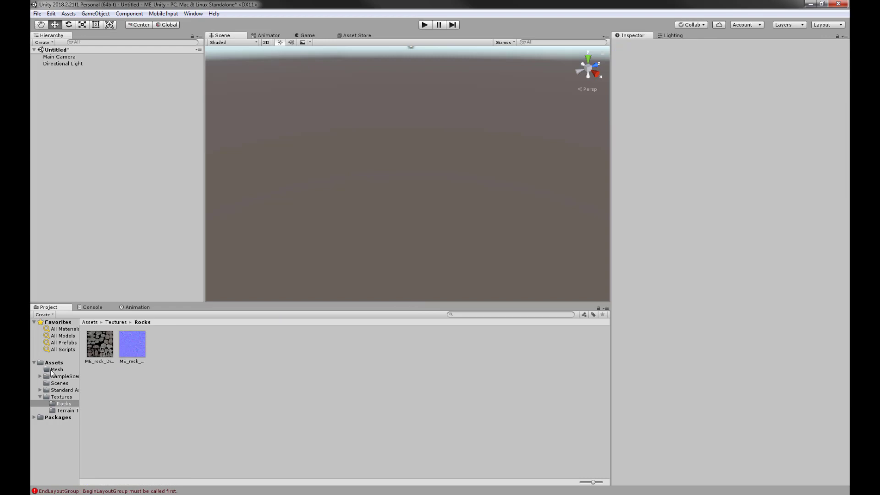
Show the empty Mesh folder, switch to Maya, and export the five selected rocks with Embed Media turned off in the Game Exporter
left_click(52, 371)
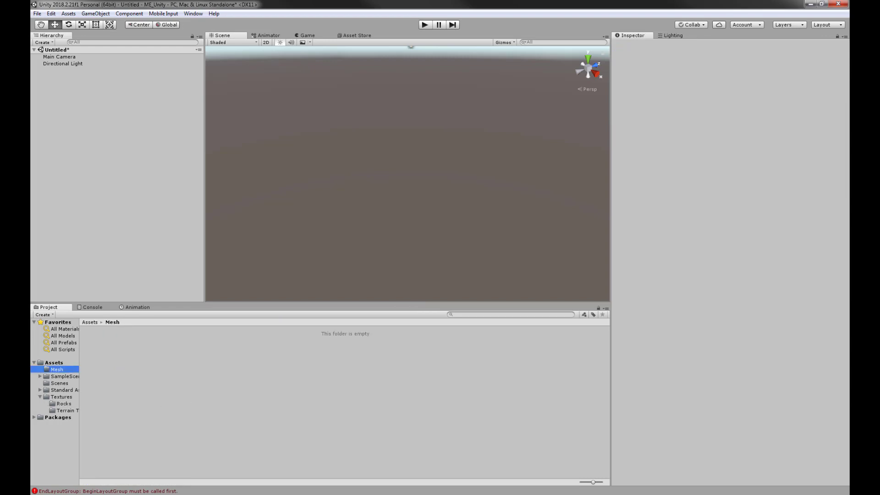
left_click(305, 441)
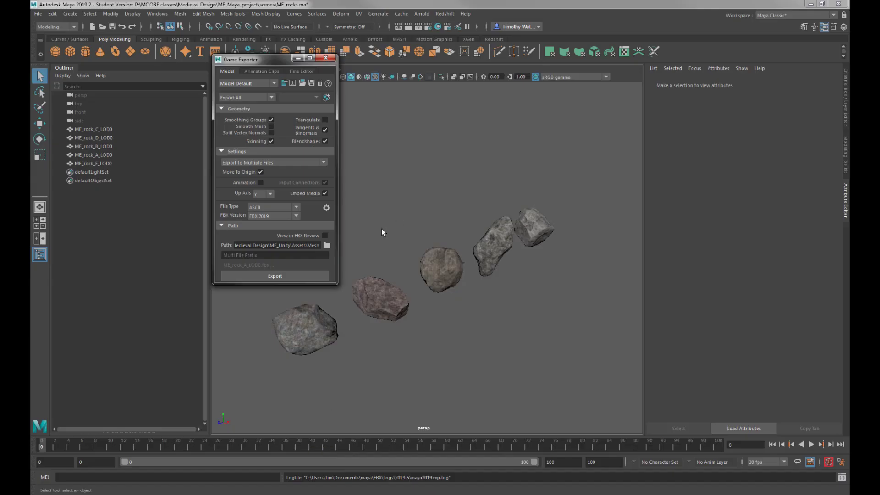
left_click(325, 194)
left_click_drag(575, 172, 255, 376)
left_click(278, 277)
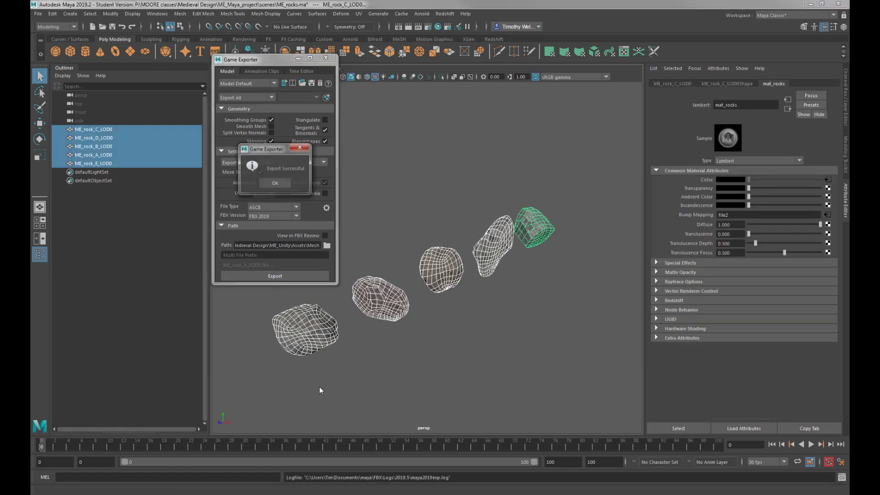
left_click(276, 184)
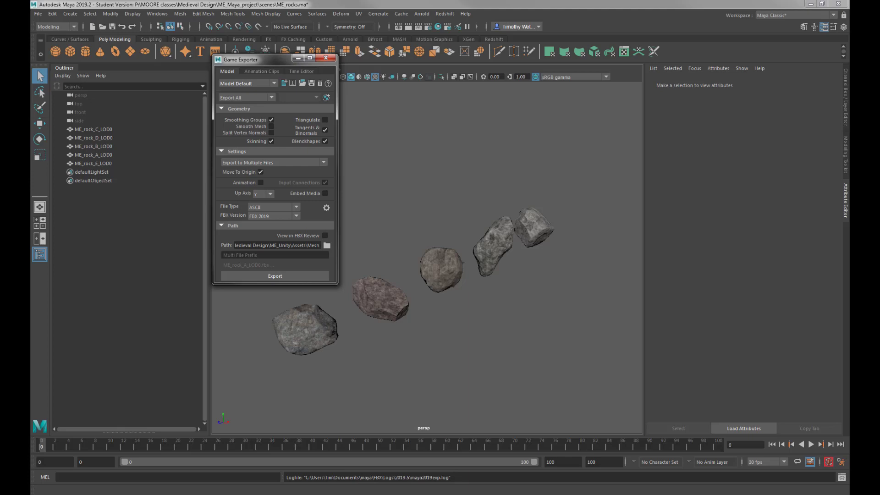
Switch back to Unity and add all five newly exported rock models from the Mesh folder to the scene hierarchy
mouse_move(197, 493)
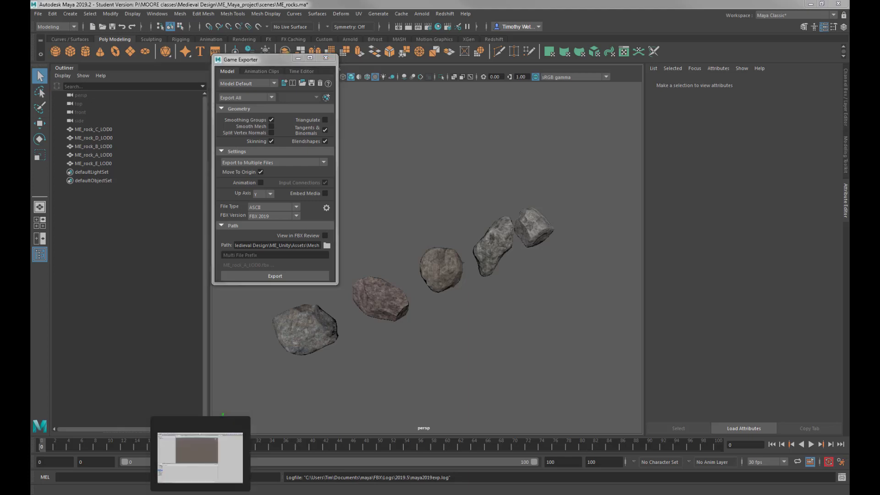
left_click(197, 451)
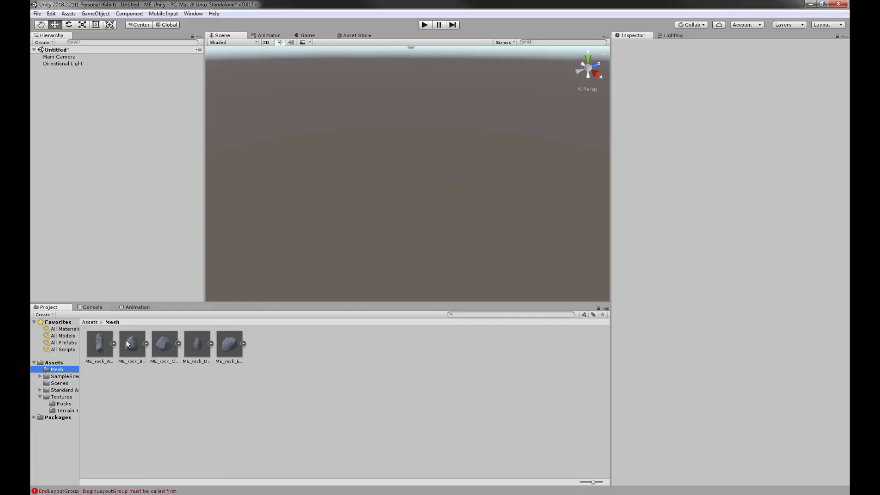
left_click(97, 347)
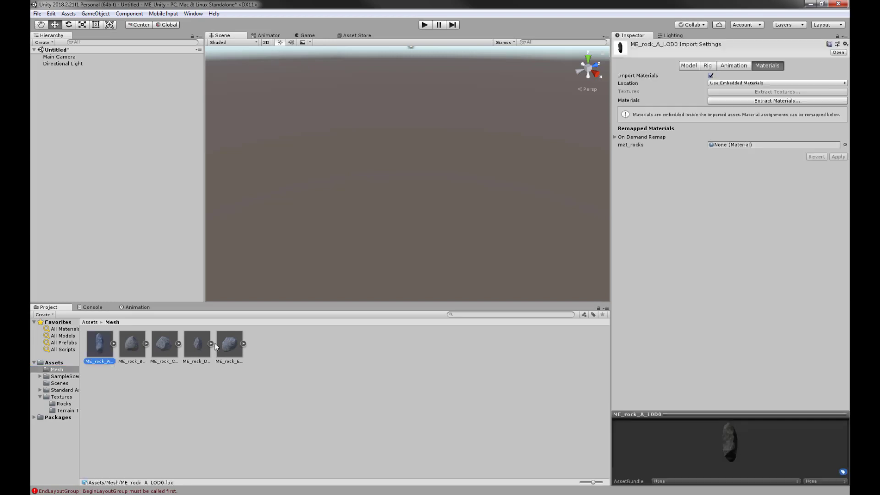
left_click(229, 352, "shift")
left_click_drag(98, 344, 57, 118)
left_click(363, 161)
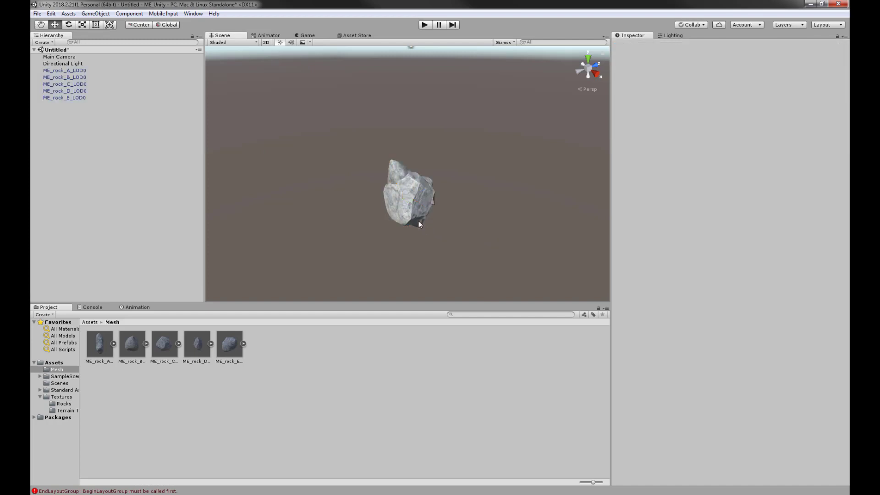
Spread the overlapping rocks along the Z axis, with C at about -1.6, B at about 1.7, D beyond C, and A at about -4.1
left_click(416, 220)
left_click_drag(462, 208, 325, 214, "alt")
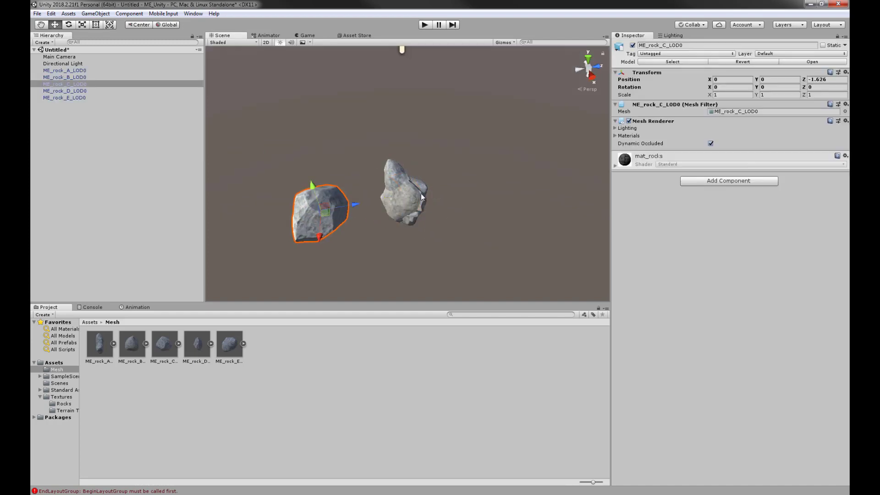
left_click(421, 195)
left_click_drag(446, 188, 525, 177)
left_click(417, 207)
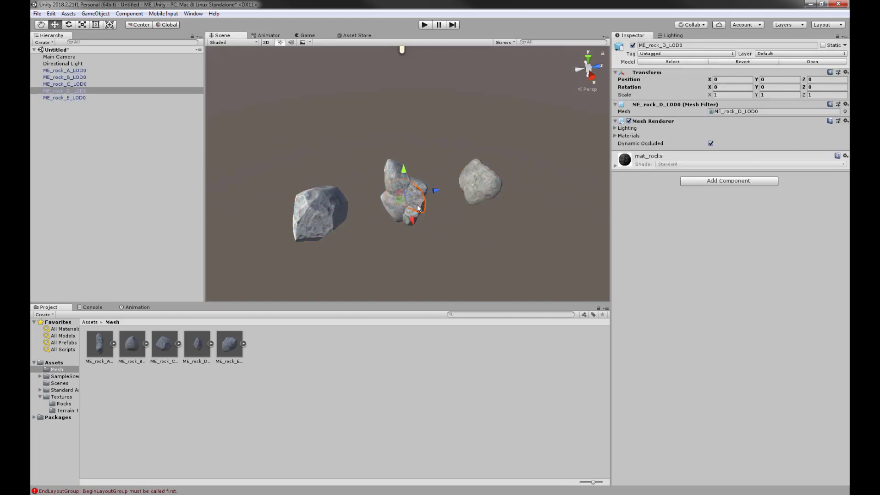
left_click_drag(432, 189, 298, 207)
left_click(415, 206)
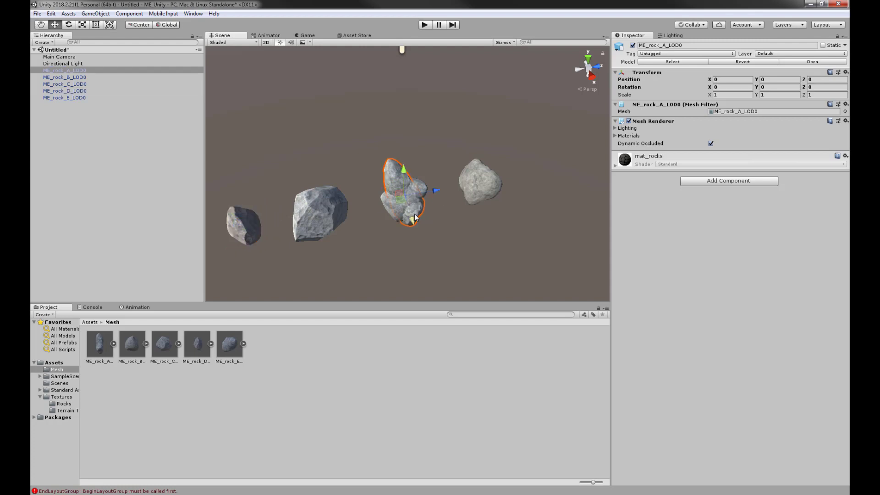
left_click_drag(432, 193, 241, 234)
left_click_drag(380, 199, 431, 189, "alt")
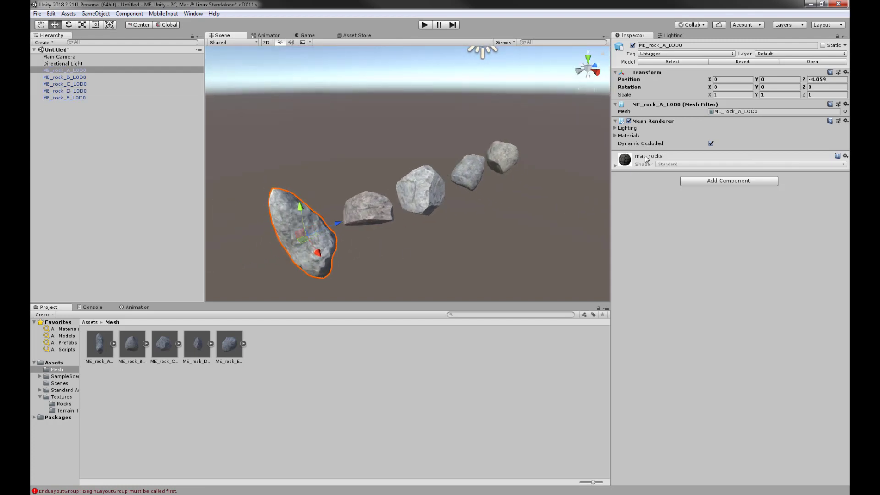
Check the material used by the other four rocks in the scene and view the textures in the Textures\Rocks folder
left_click(378, 207)
left_click(414, 200)
left_click(469, 175)
left_click(510, 168)
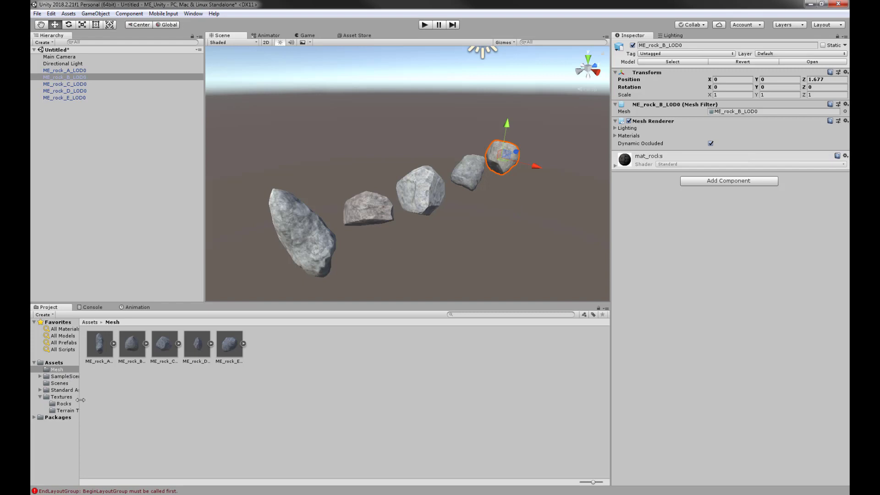
left_click(65, 404)
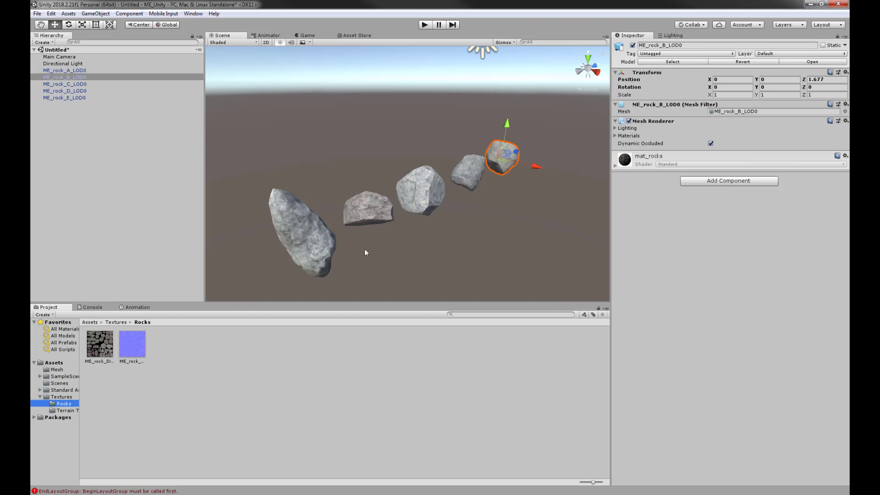
mouse_move(301, 223)
left_mouse_down("alt")
mouse_move(293, 215)
mouse_move(300, 222)
left_mouse_up("alt")
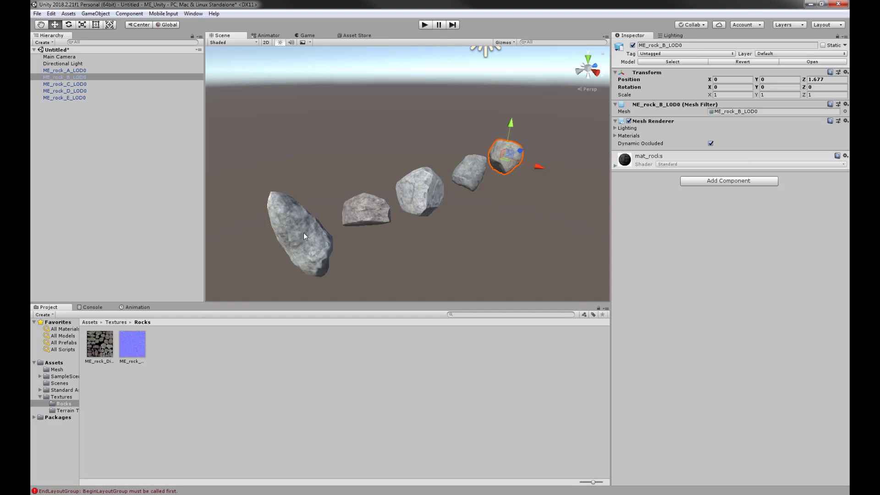
Delete all five ME_rock objects from the scene and show the contents of the Mesh folder
left_click_drag(559, 115, 242, 260)
key("Delete")
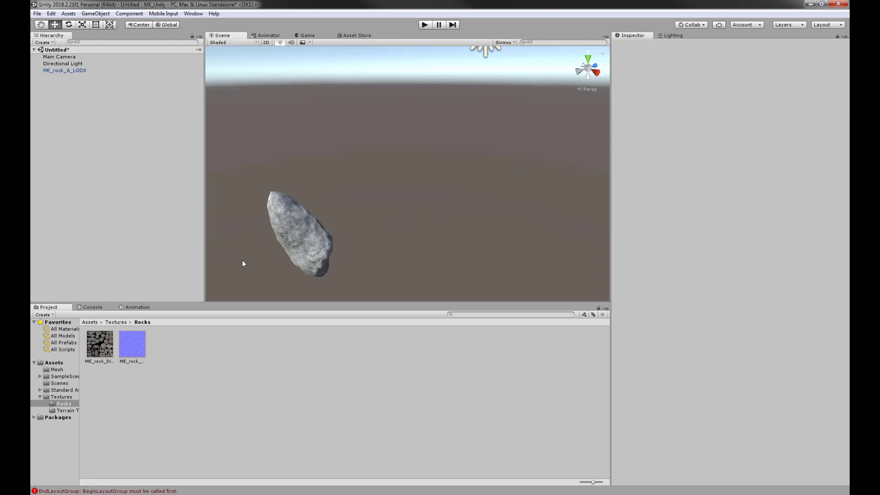
left_click(67, 71)
key("Delete")
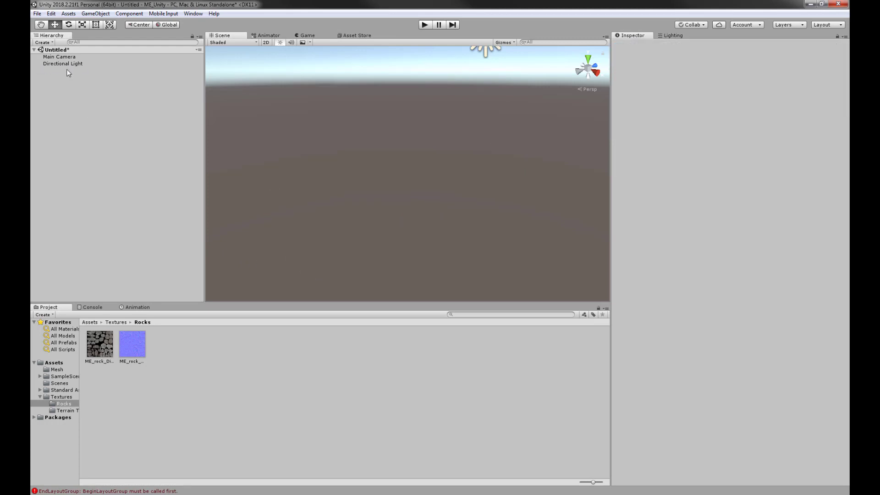
left_click(59, 368)
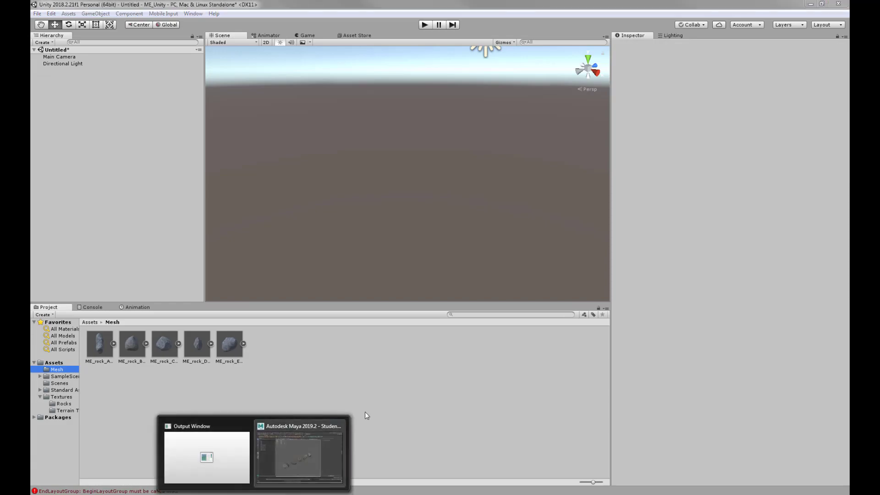
Switch to Maya, close the Game Exporter, and select all five rocks in the viewport
left_click(312, 447)
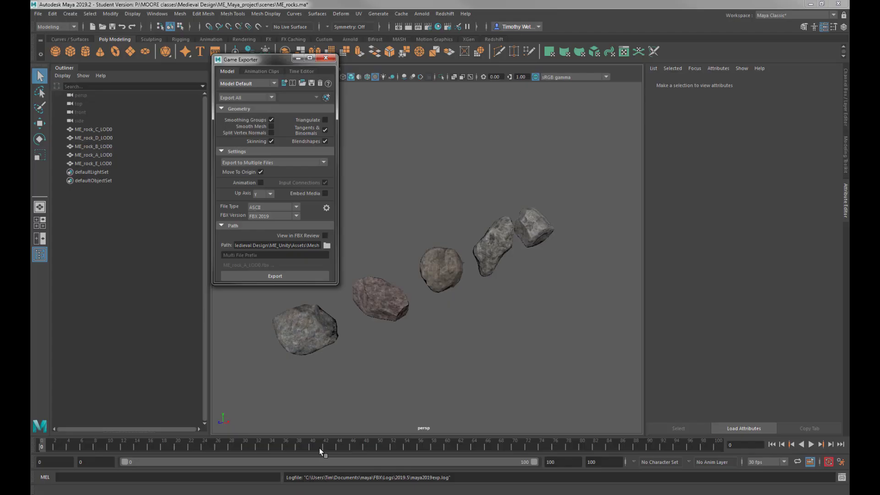
left_click(326, 57)
left_click_drag(564, 138, 266, 362)
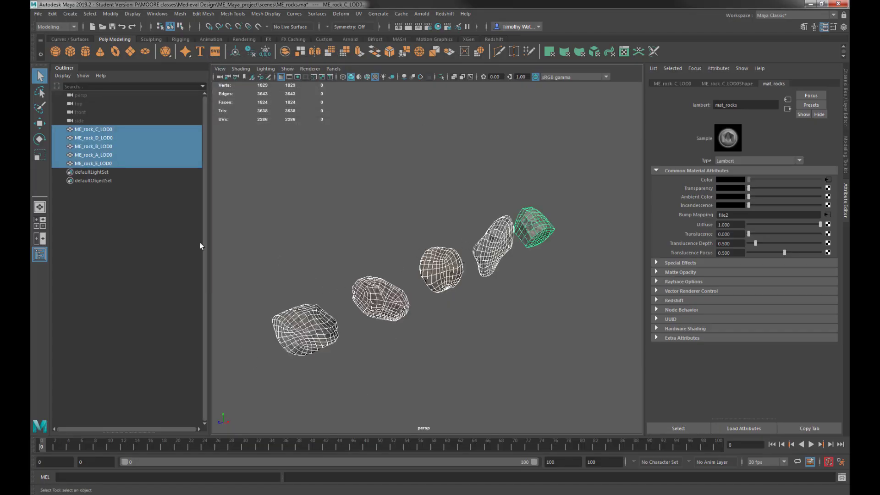
Set the Unity project for sending FBX assets to the ME_Unity folder inside Medieval Design
left_click(38, 13)
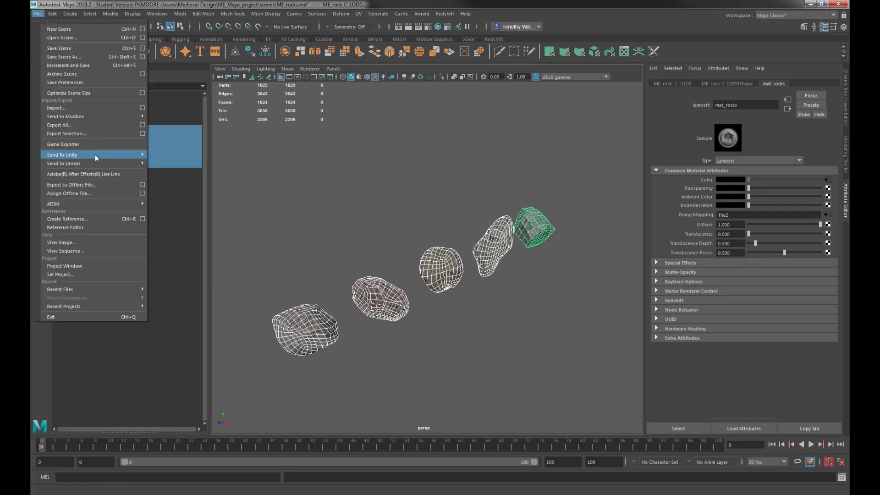
mouse_move(89, 155)
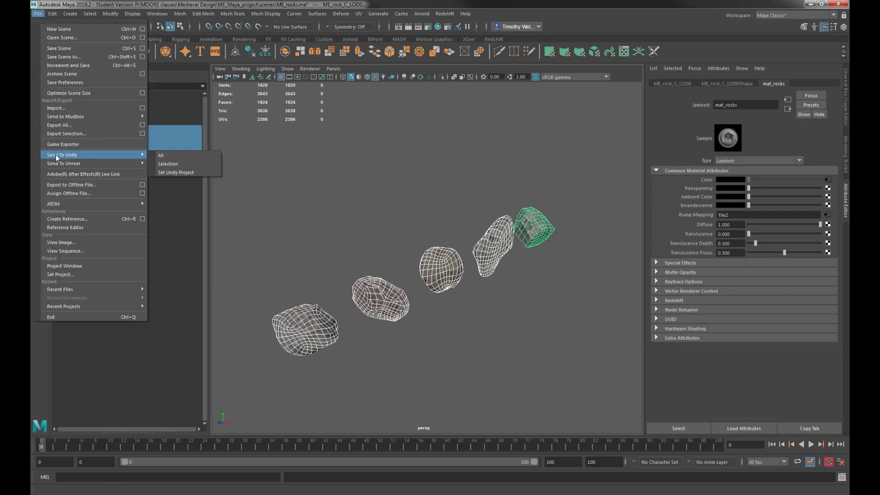
left_click(180, 173)
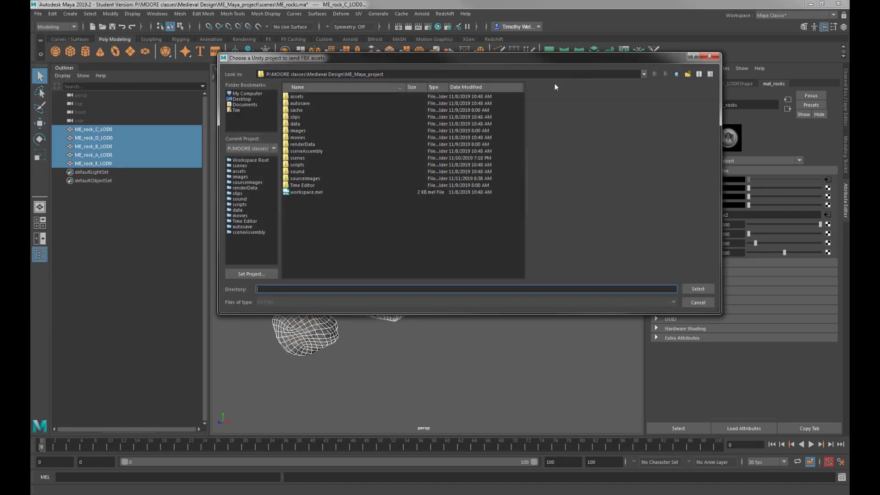
left_click(676, 75)
double_click(304, 121)
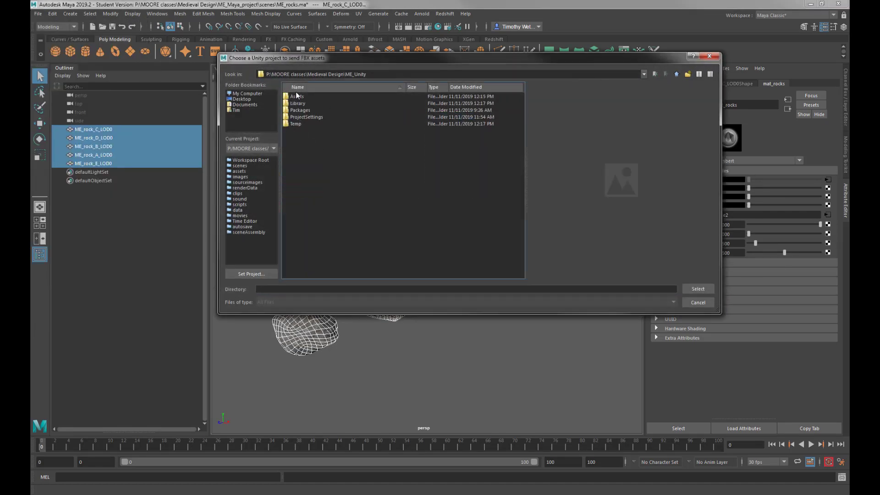
left_click(697, 289)
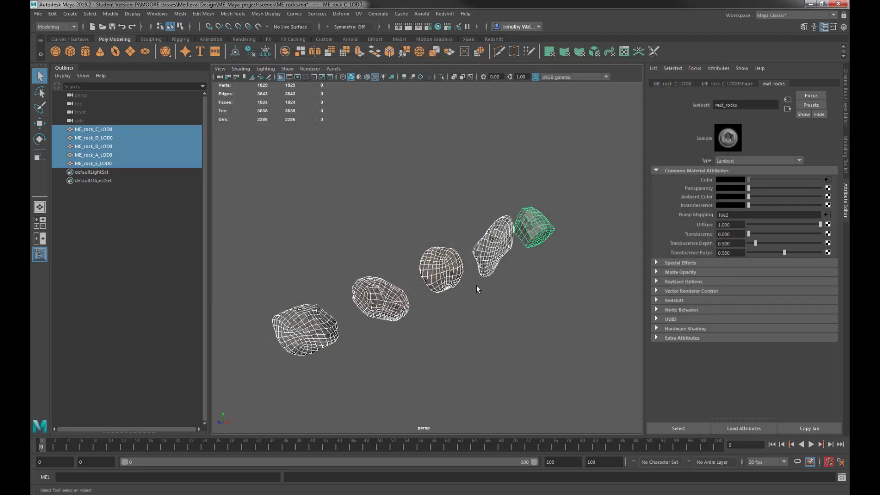
Send the selected rocks to Unity as an FBX file named Rocks in Assets\Mesh, keeping Embed Media on
left_click(38, 14)
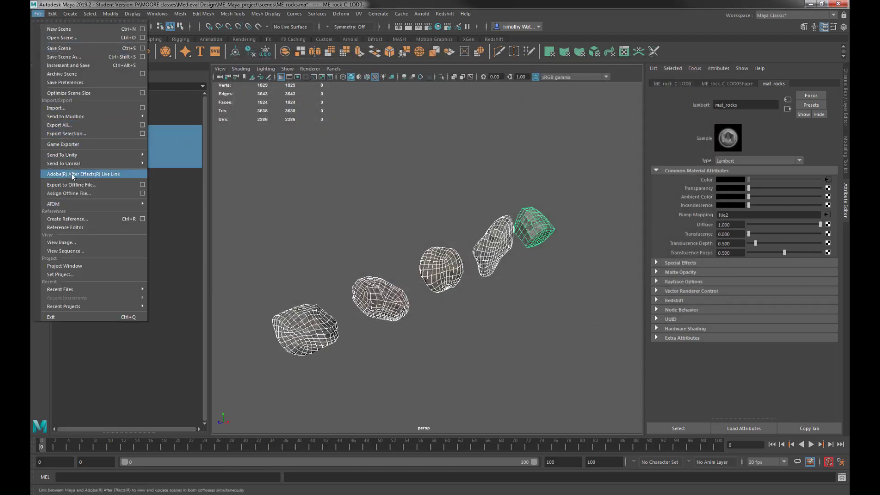
mouse_move(137, 155)
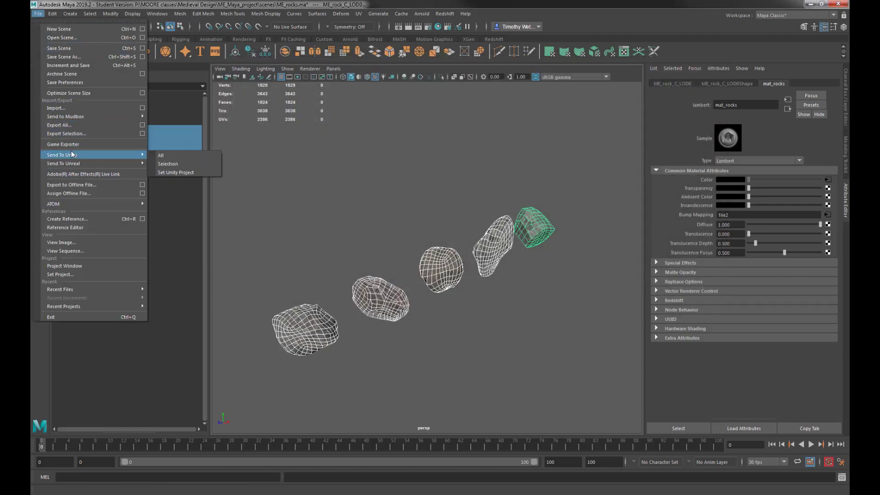
left_click(185, 164)
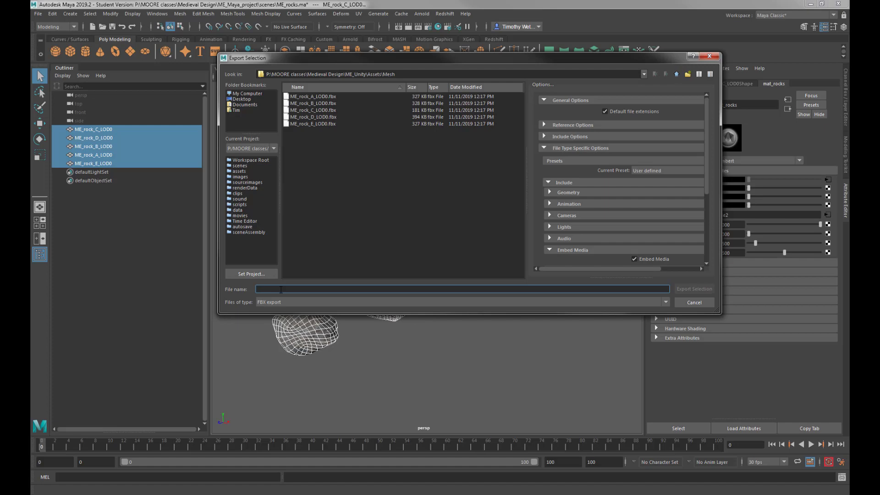
type("Rocks")
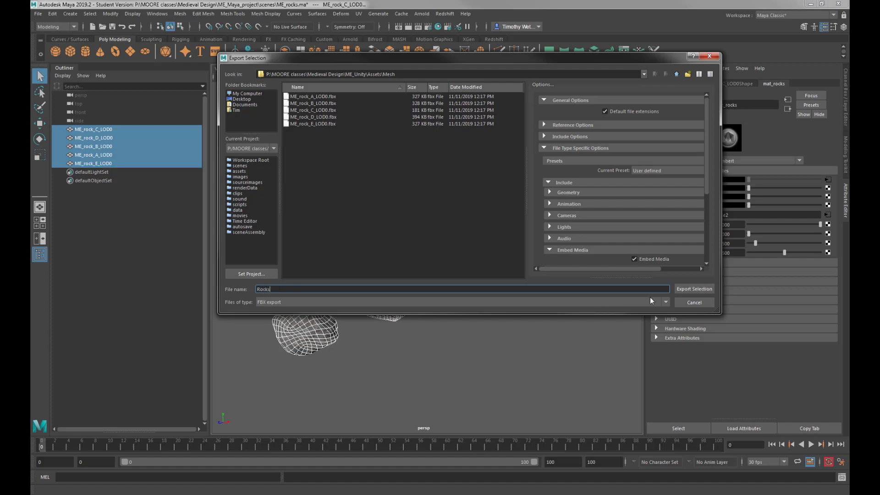
left_click(693, 289)
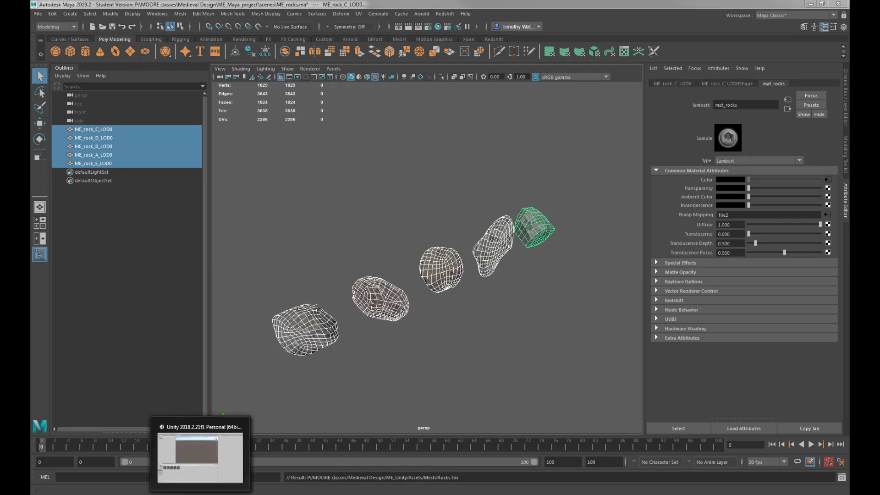
Switch to Unity and add the Rocks model from the Mesh folder to the scene hierarchy
left_click(201, 494)
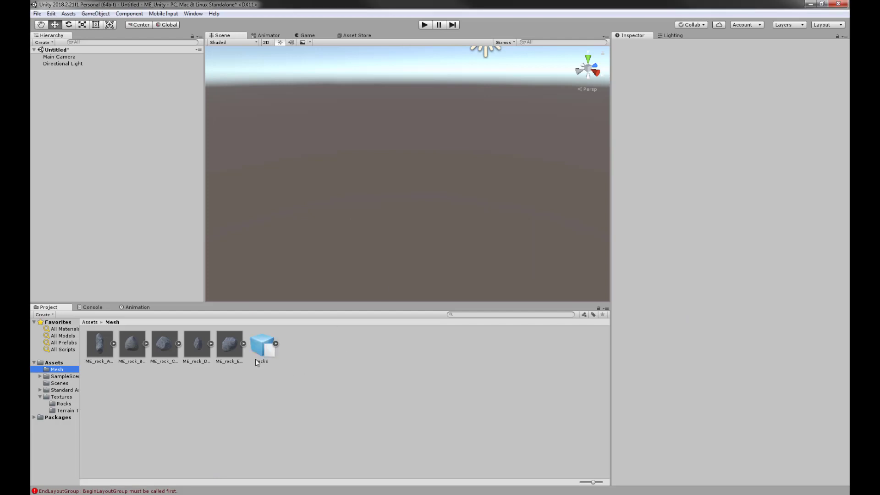
left_click(257, 343)
left_click_drag(260, 344, 98, 158)
left_click_drag(460, 203, 428, 181, "alt")
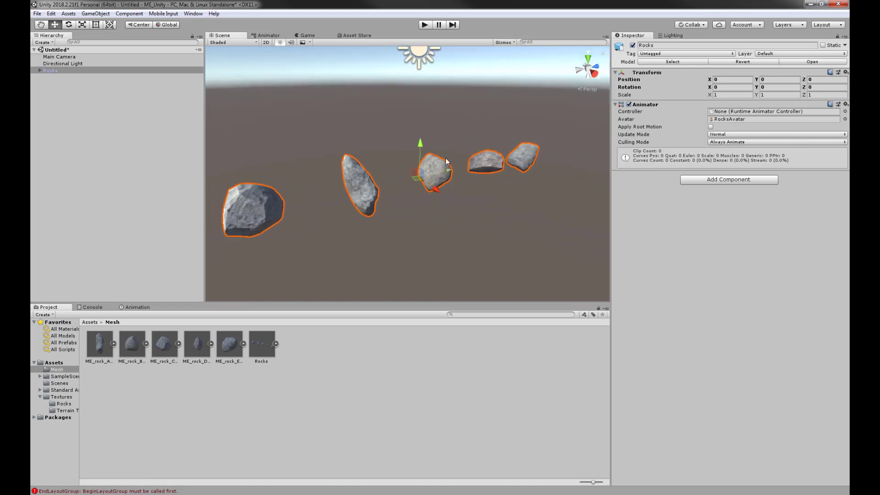
Check the material import settings of the Rocks model and the textures in the Textures\Rocks folder
left_click(258, 344)
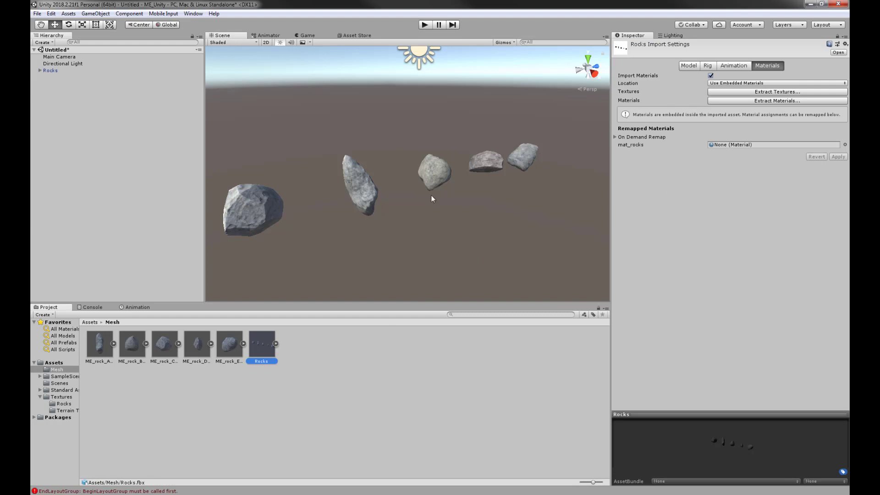
left_click(58, 404)
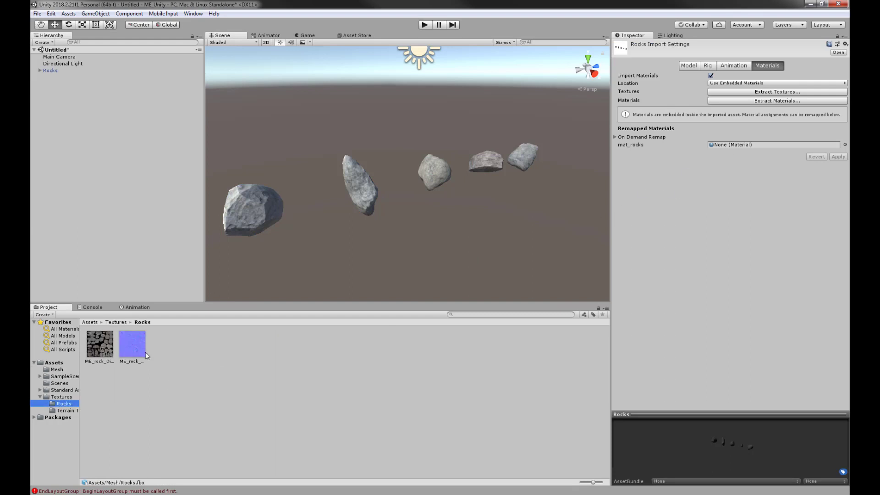
right_click_drag(351, 215, 178, 348)
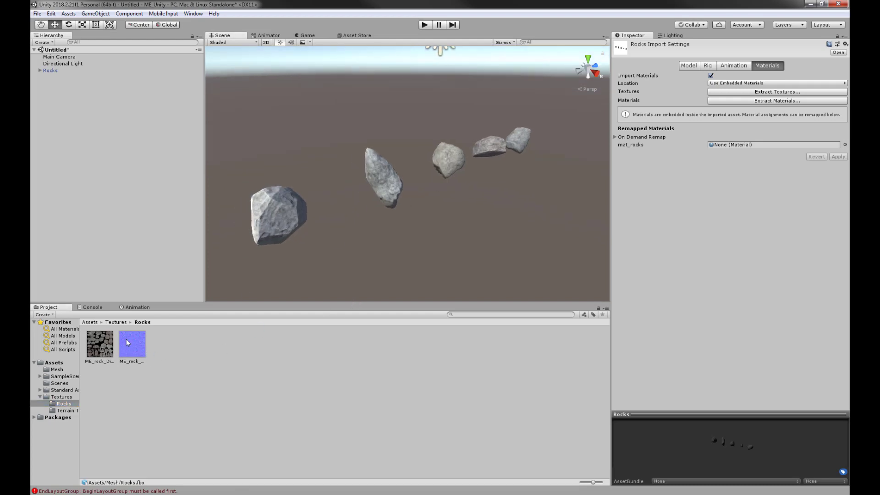
Delete the Rocks object from the scene and both rock textures from the Textures\Rocks folder
left_click(49, 70)
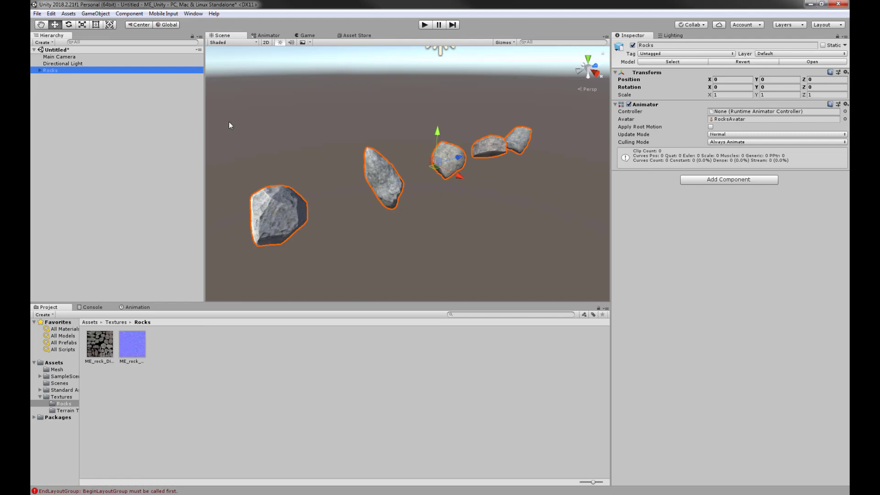
key("Delete")
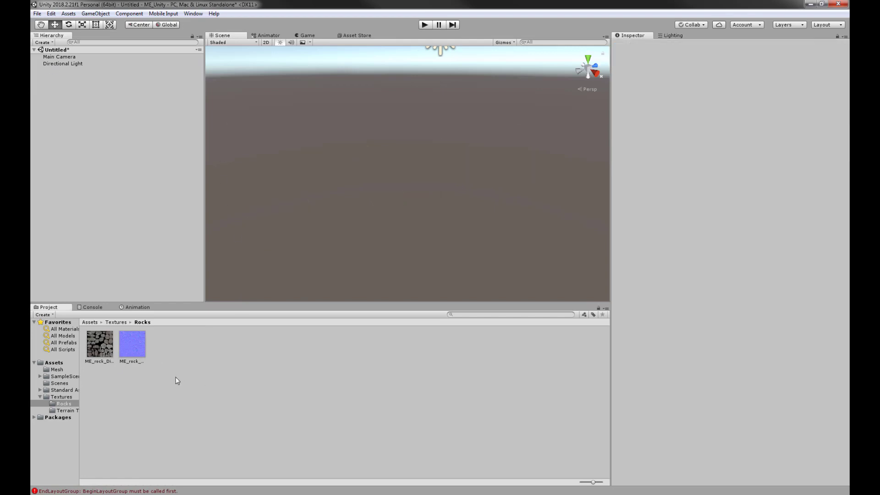
left_click(93, 344)
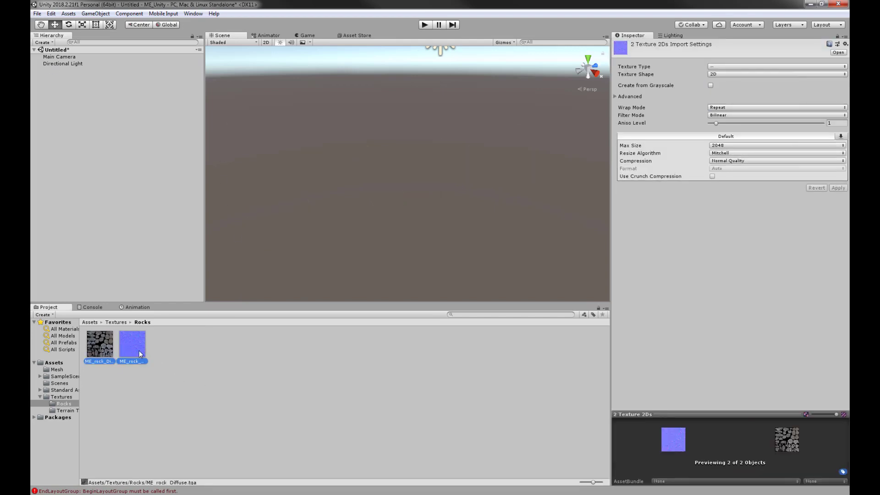
key("Delete")
left_click(464, 267)
Delete the combined Rocks model from the Mesh folder
left_click(57, 370)
left_click(264, 348)
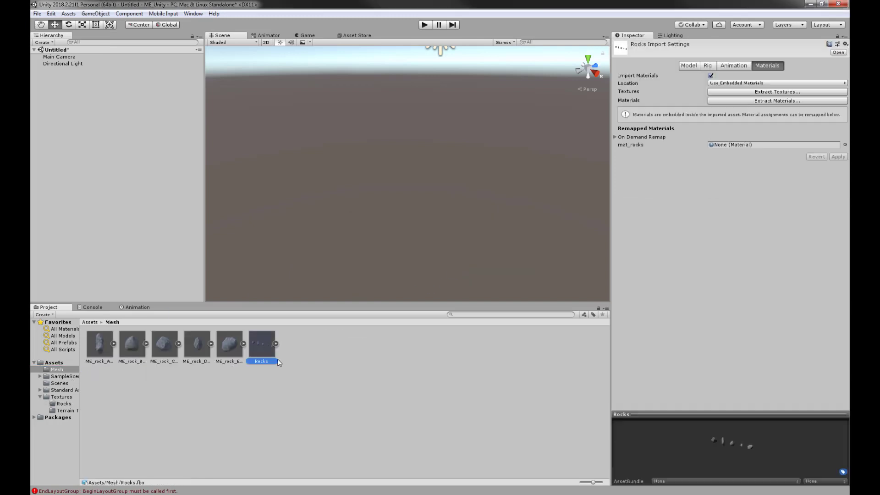
key("Delete")
left_click(463, 268)
Place ME_rock_E_LOD0 in the scene to check its appearance without the textures, and remove it again
left_click(224, 350)
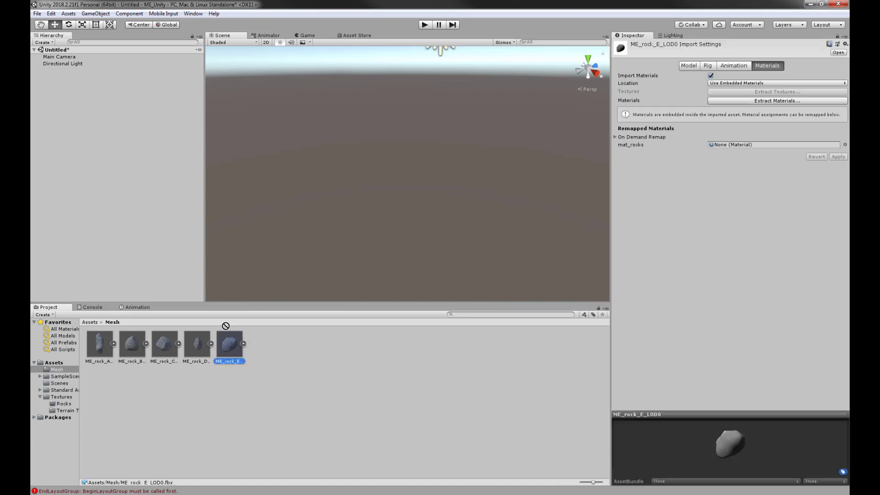
left_click_drag(226, 326, 199, 203)
left_click(359, 275)
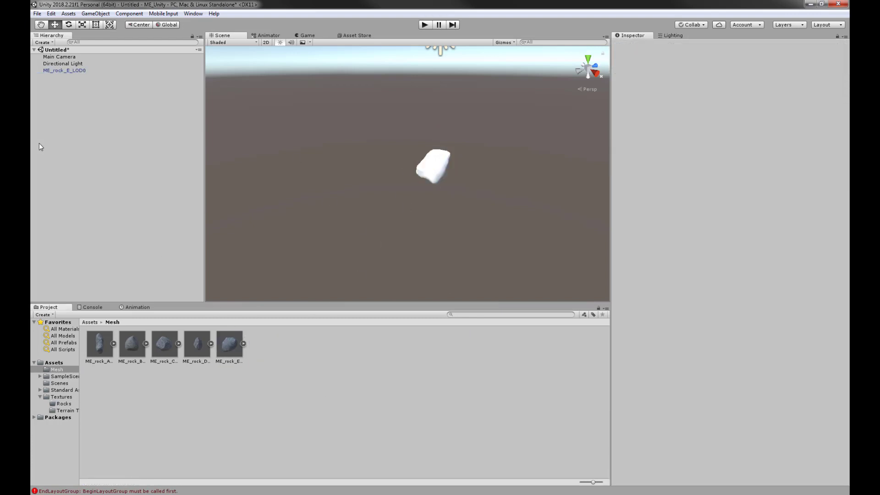
left_click(63, 70)
key("Delete")
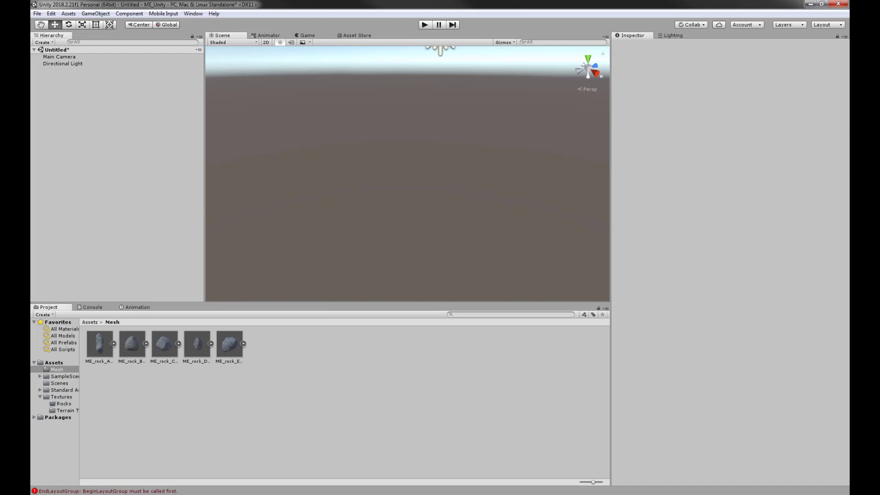
Switch to Maya and send the selected rocks to Unity as an FBX named rocks in Assets\Mesh with Embed Media on
left_click(296, 467)
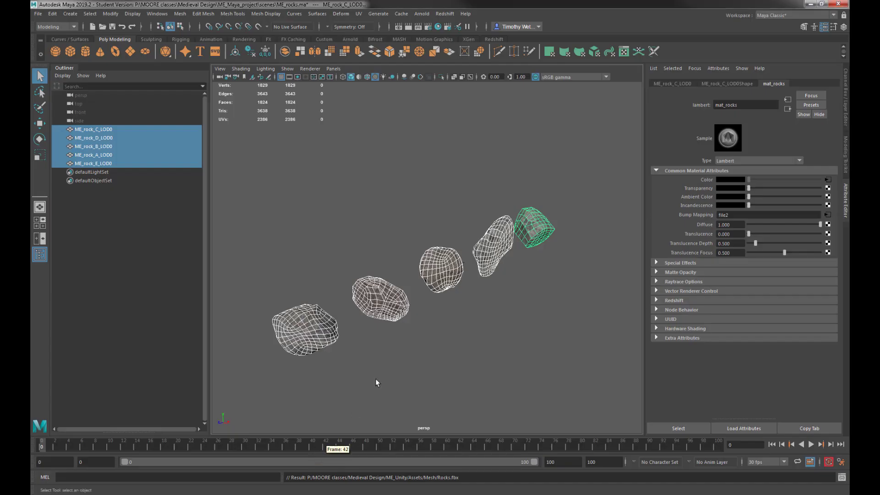
left_click(38, 13)
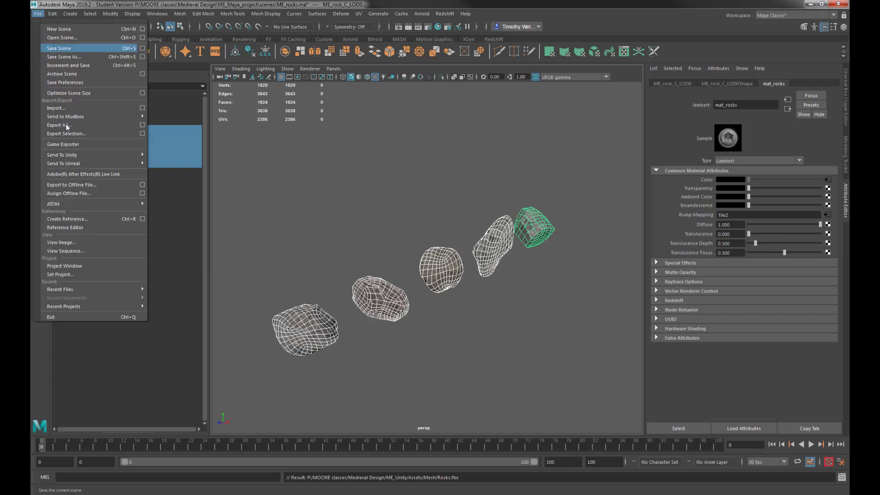
mouse_move(64, 156)
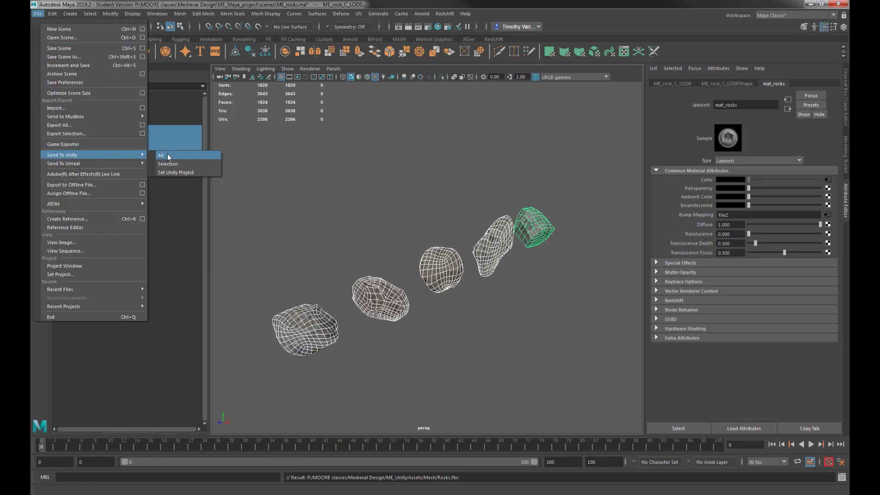
left_click(170, 164)
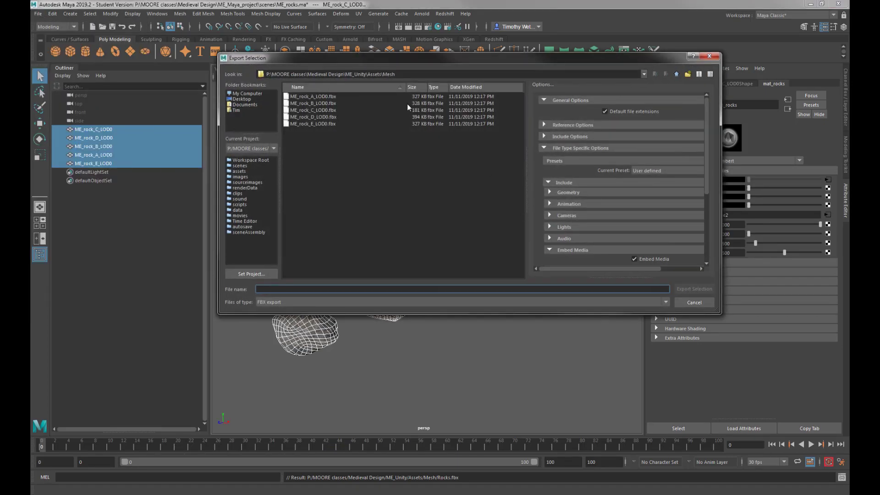
type("rocks")
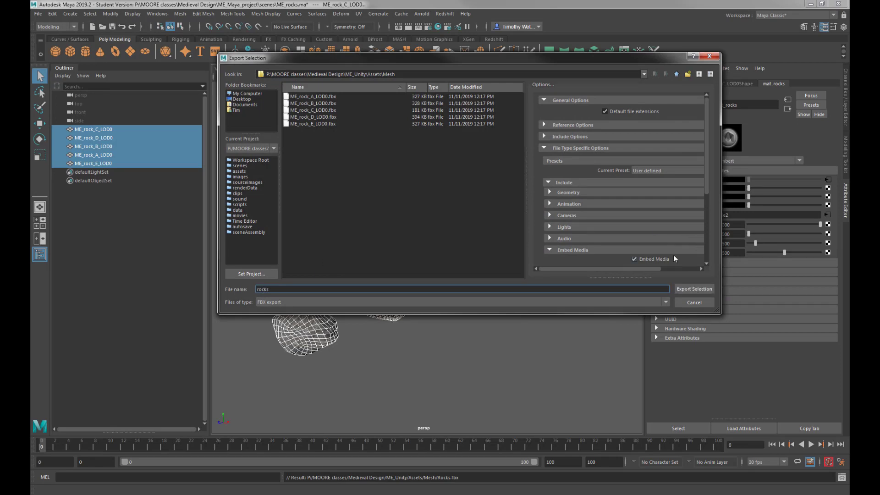
left_click(683, 289)
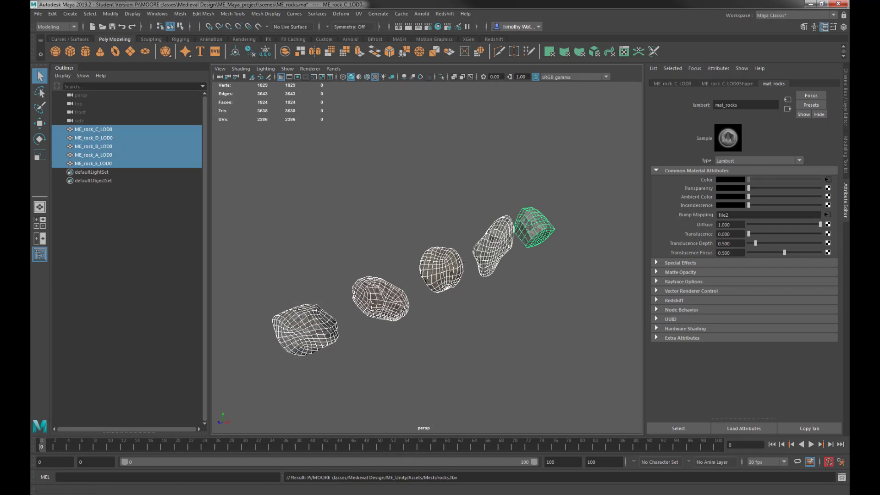
Switch to Unity and place the rocks model in the scene at about X -3.0, Y -2.2, Z 1.5
mouse_move(266, 494)
left_click(224, 493)
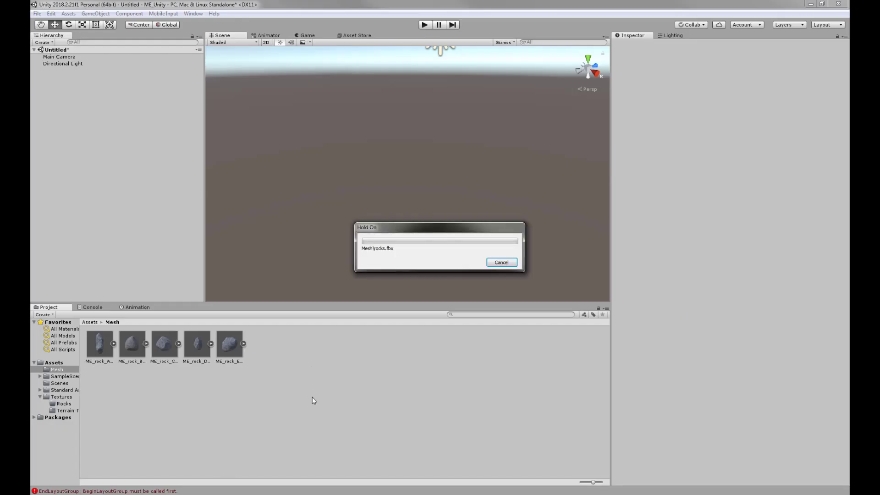
left_click_drag(257, 341, 404, 189)
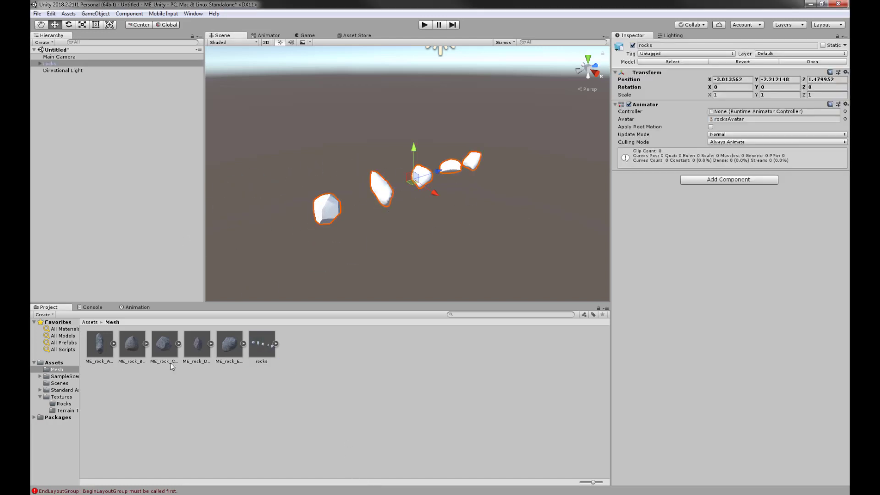
Extract the rocks model's embedded textures into Assets\Textures and have ME_rock_NM.tga fixed as a normal map
left_click(270, 339)
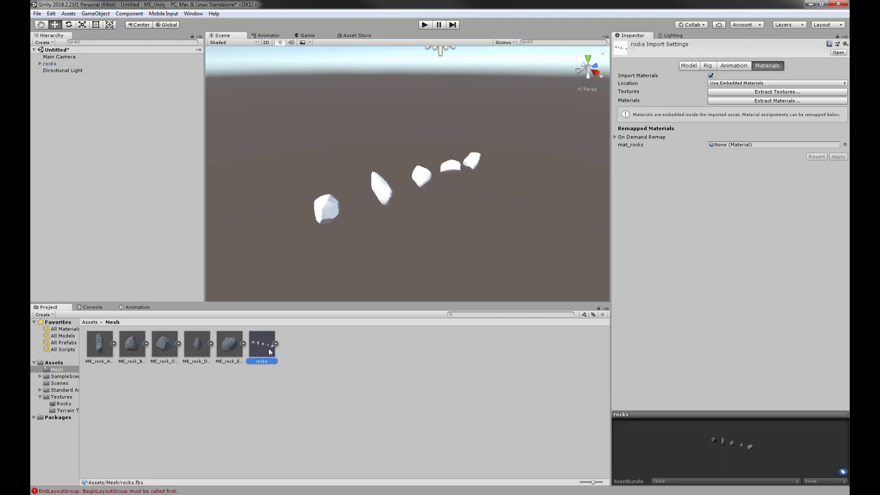
left_click(772, 92)
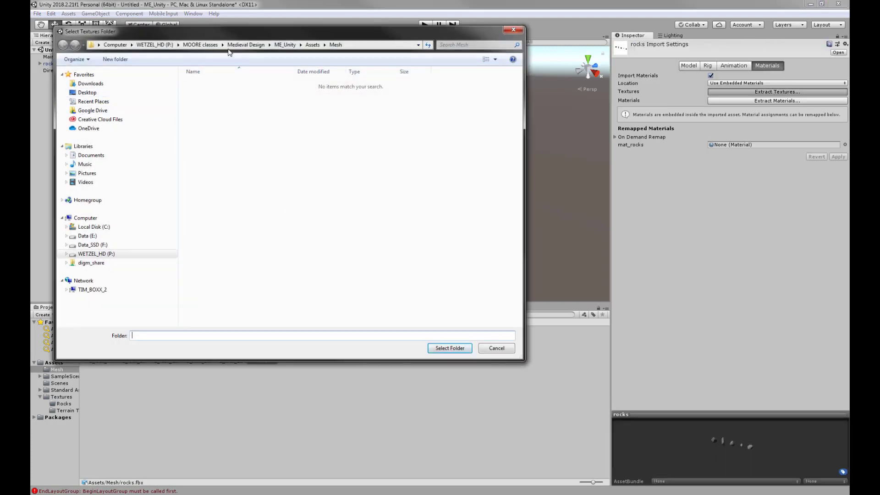
left_click(312, 45)
double_click(201, 120)
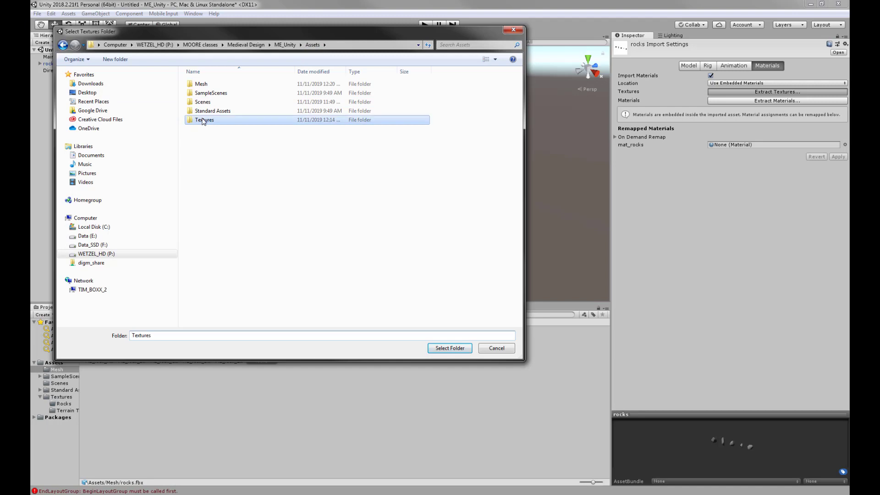
left_click(450, 348)
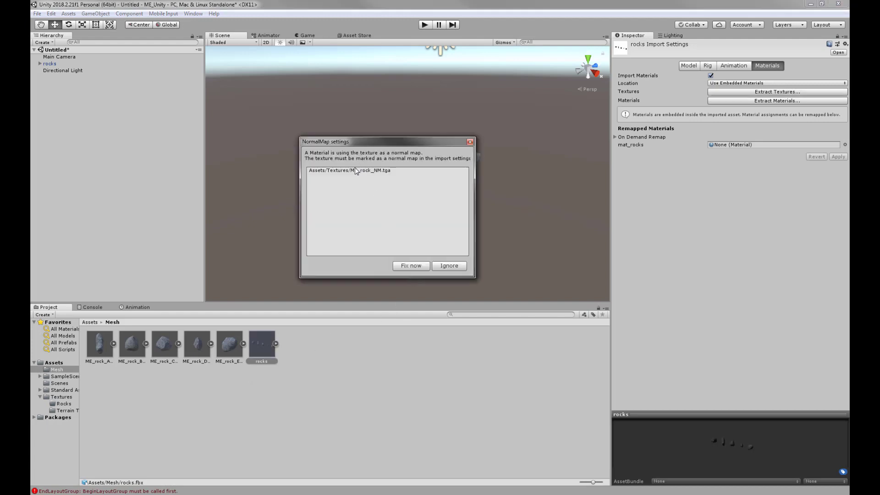
left_click(355, 169)
left_click(413, 267)
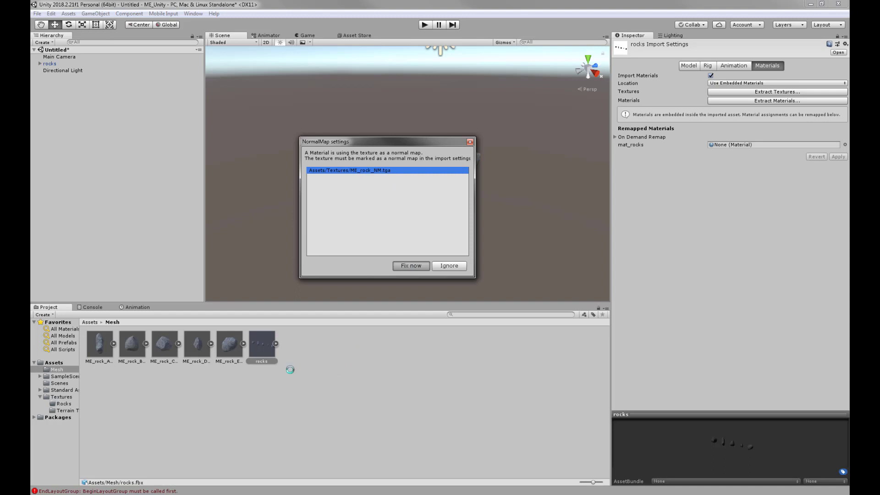
Move the extracted rock diffuse and normal map textures from the Textures folder into its Rocks subfolder
left_click(64, 404)
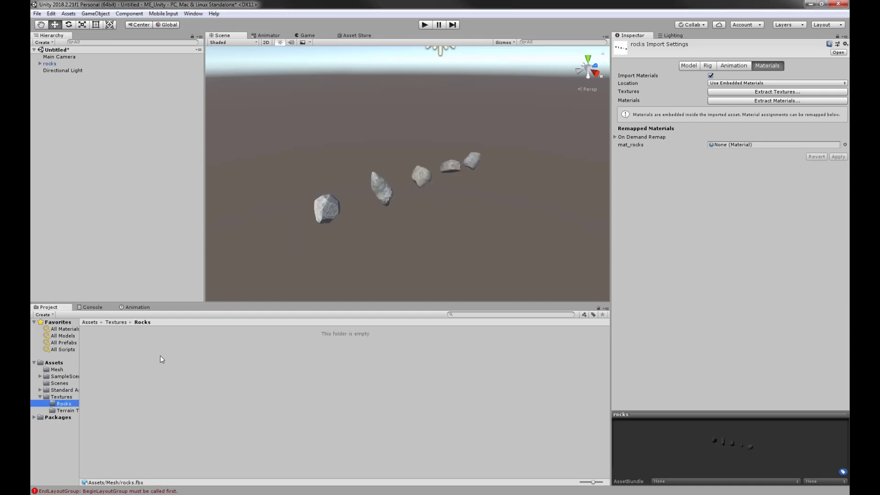
left_click(60, 397)
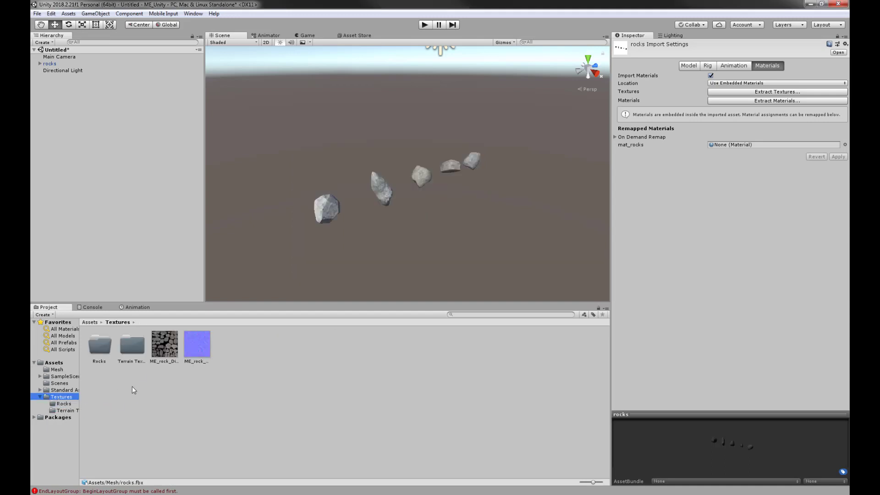
left_click(165, 347)
left_click(197, 345, "ctrl")
left_click(100, 344, "ctrl")
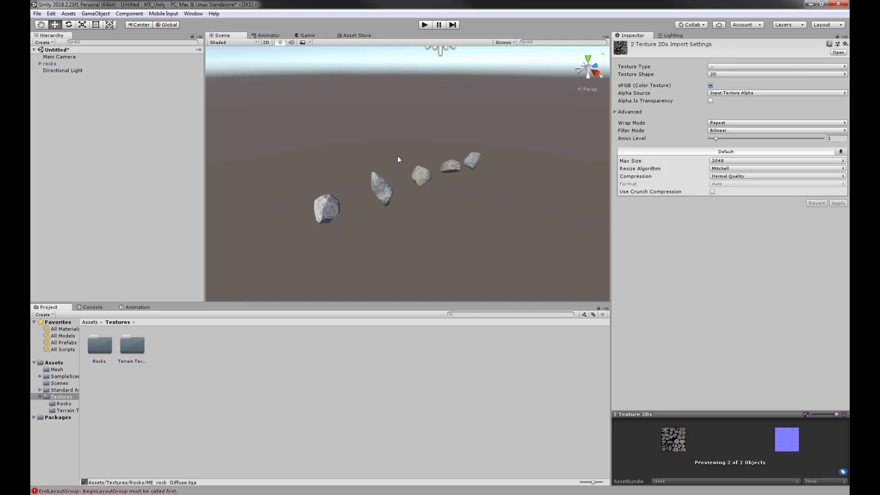
Move the rocks object in the scene to Z 0.99
left_click_drag(510, 129, 249, 242)
left_click(444, 238)
left_click(426, 175)
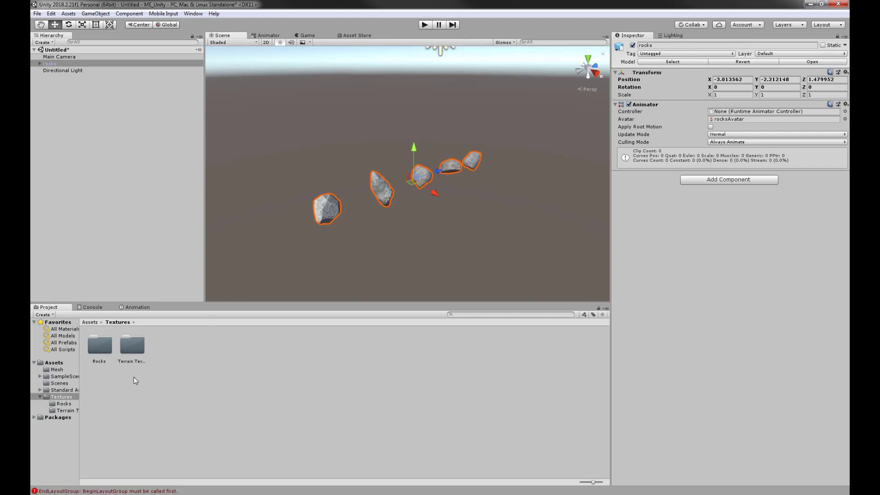
left_click(57, 369)
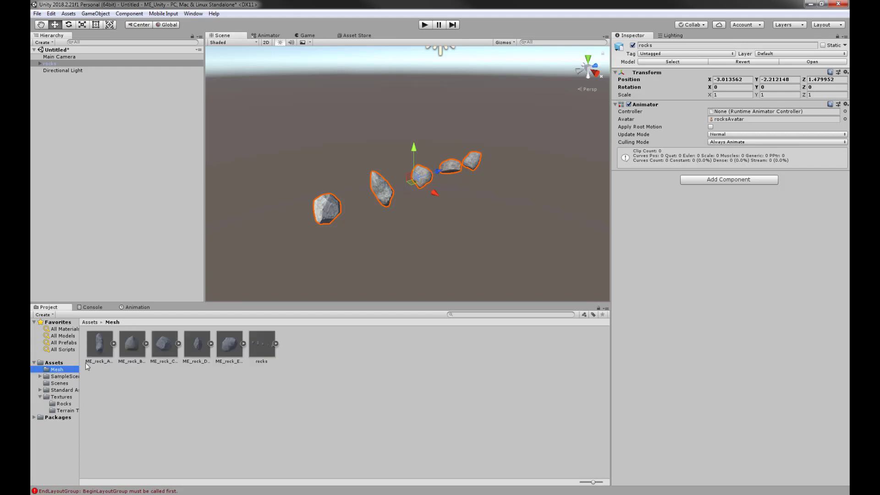
left_click(262, 347)
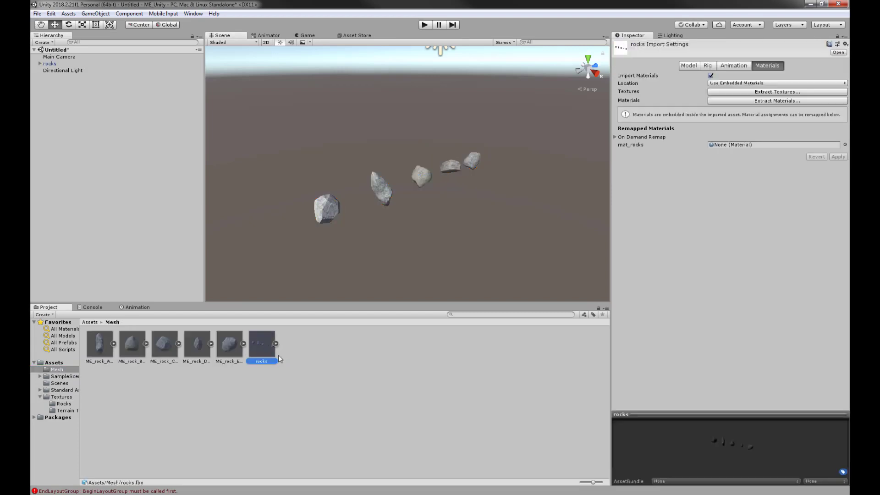
left_click(50, 63)
left_click_drag(443, 172, 507, 215)
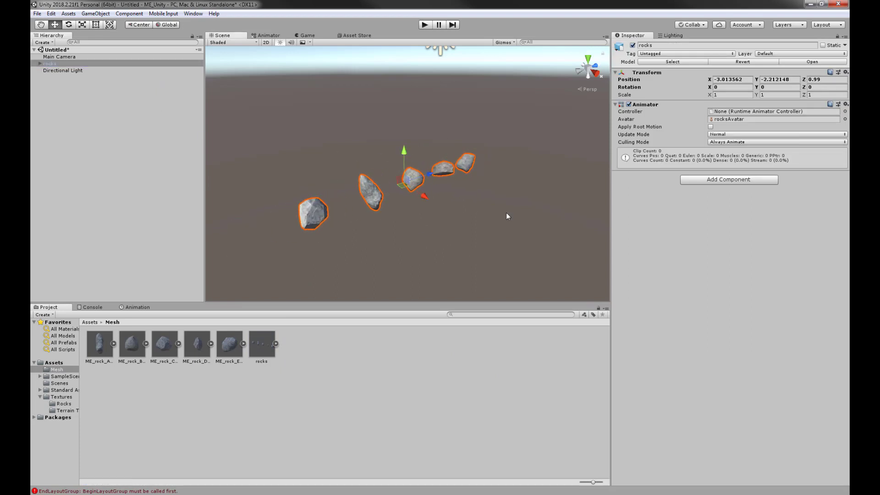
Expand the rocks model in the Mesh folder and place its ME_rock_A_LOD0 part at about X -1.4, Y -3.7, Z 1.9
left_click(275, 344)
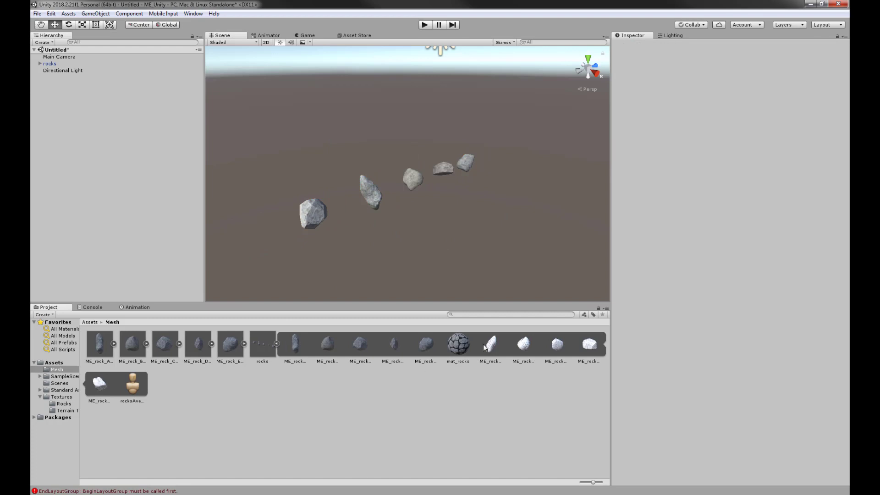
left_click_drag(299, 351, 447, 229)
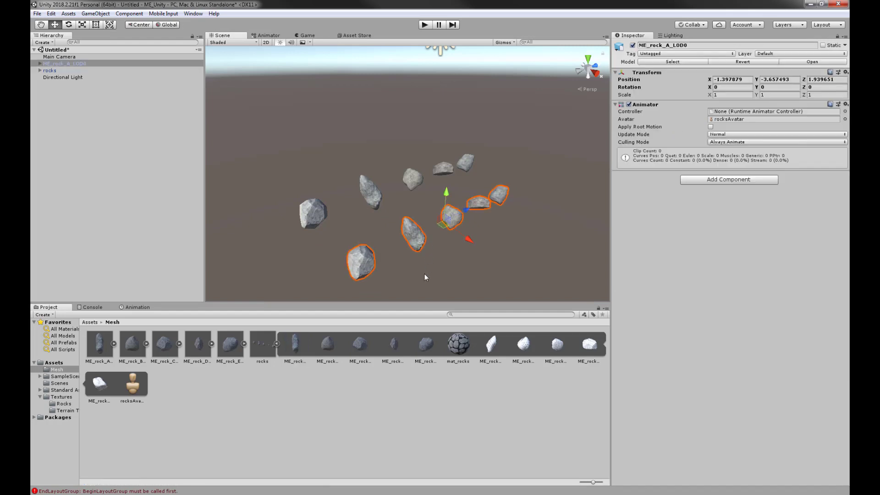
left_click(505, 270)
Unparent ME_rock_A_LOD0 through ME_rock_E_LOD0 from the rocks object in the scene, breaking the prefab instance
left_click(40, 70)
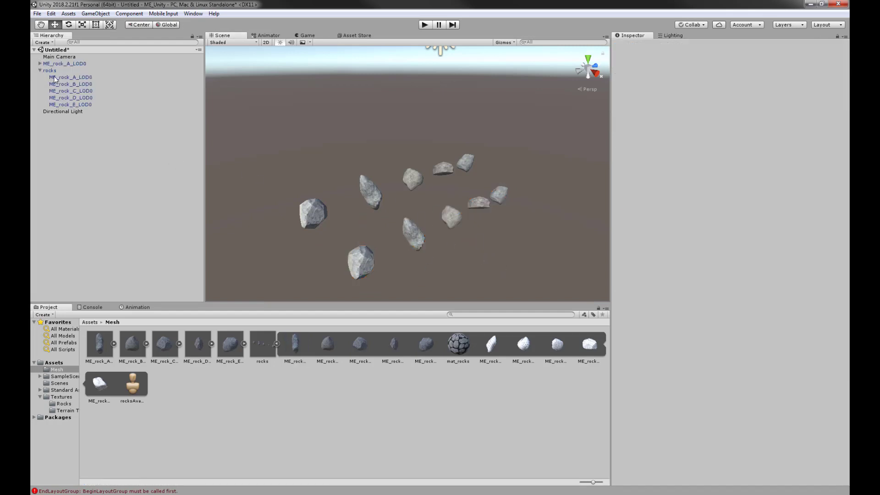
left_click(59, 77)
left_click(68, 105, "shift")
left_click_drag(69, 106, 74, 172)
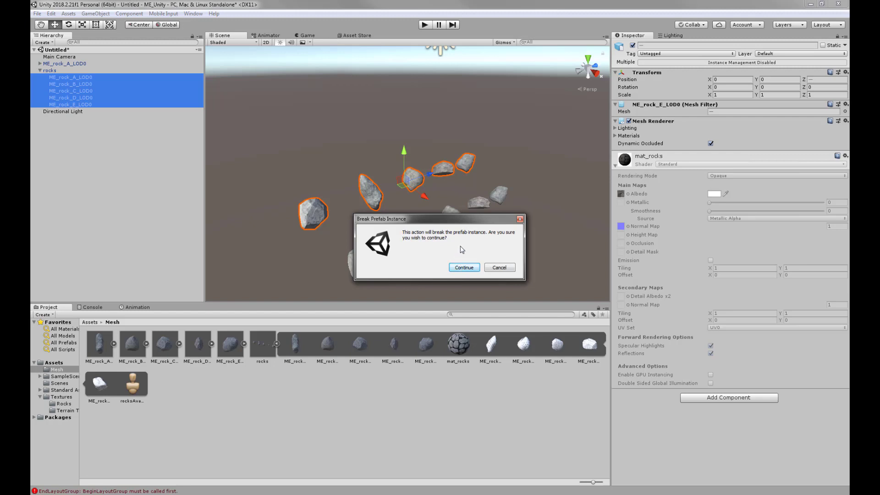
left_click(464, 267)
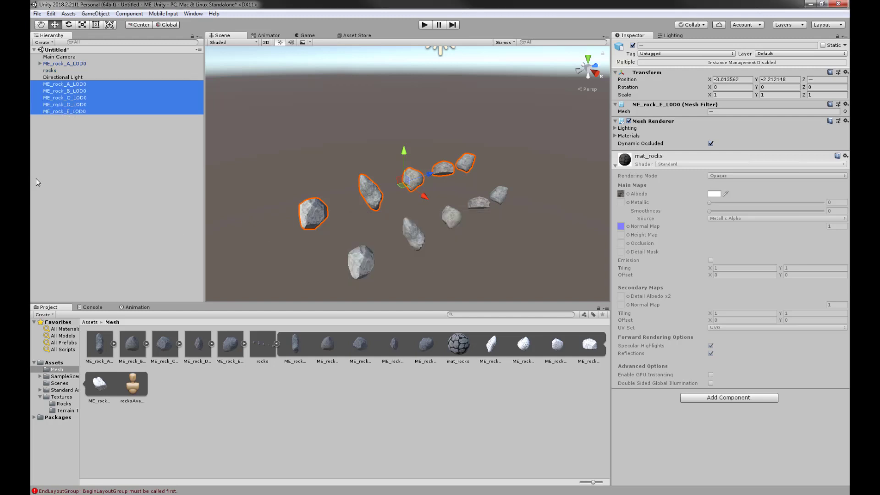
Move the unparented ME_rock_A_LOD0 away from the other rocks to X -6.55, Z -1.03
left_click(36, 178)
left_click(65, 84)
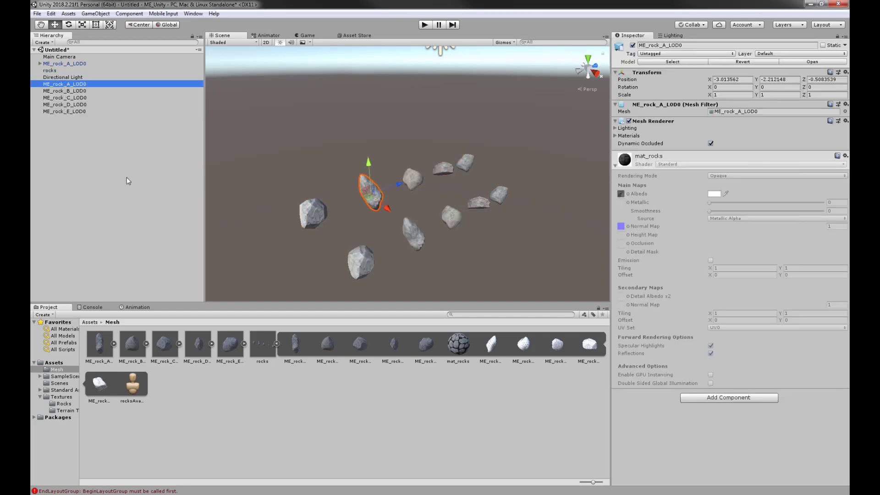
left_click_drag(366, 193, 329, 171)
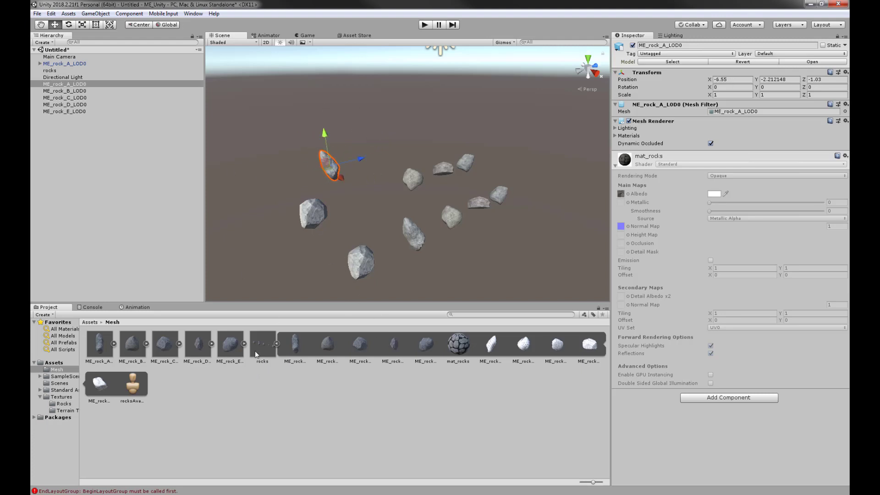
Collapse the rocks model and compare the separately exported rock models in the Mesh folder with the rocks in the scene
left_click(276, 343)
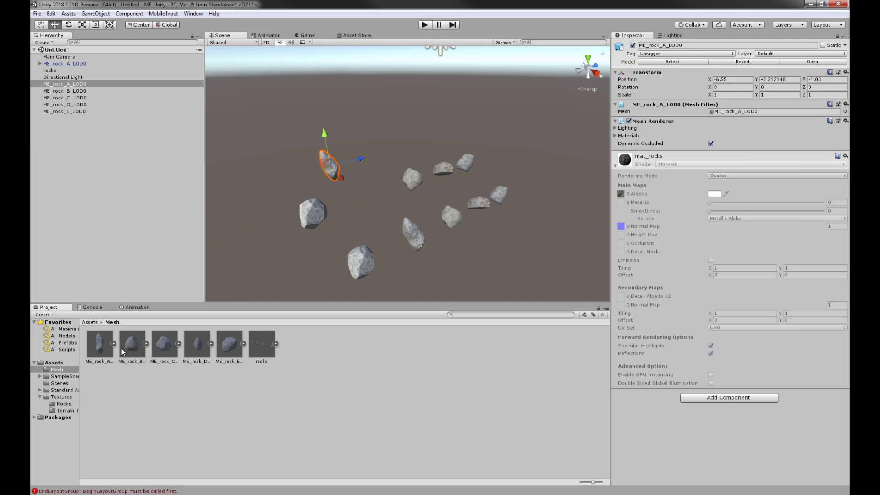
left_click(98, 345)
left_click(162, 345)
left_click(202, 346)
left_click(227, 346)
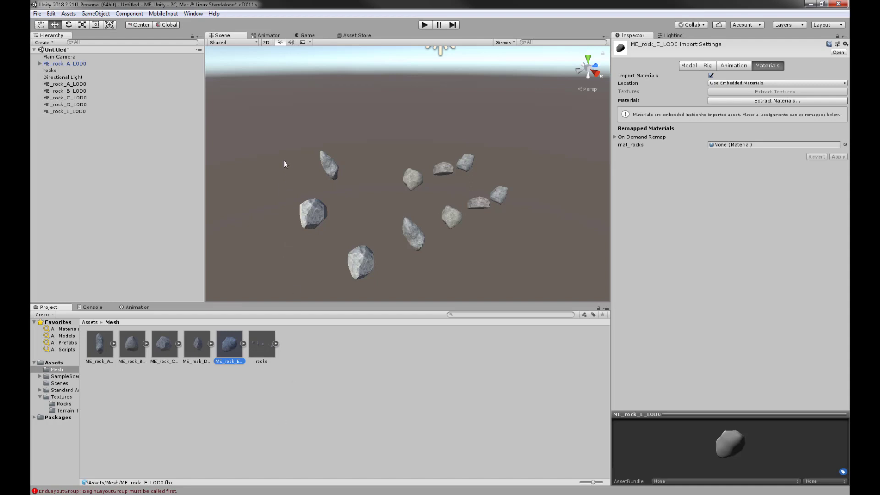
left_click_drag(289, 131, 503, 282)
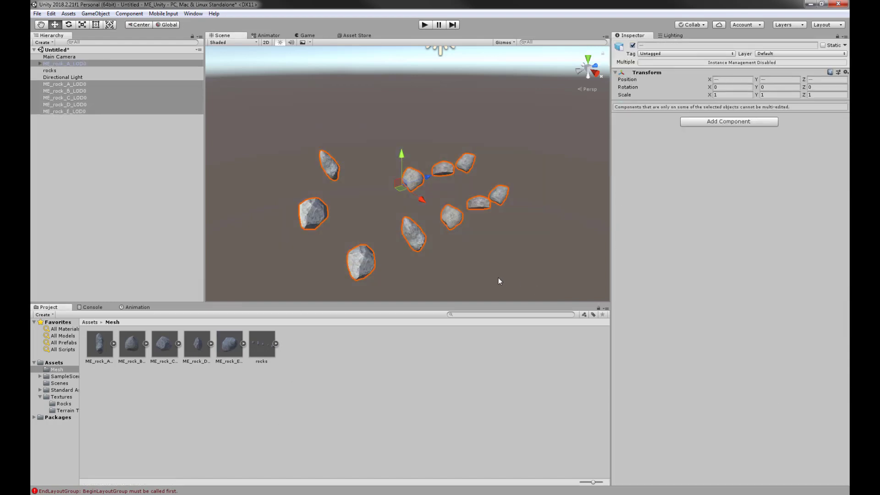
middle_click_drag(450, 248, 423, 211)
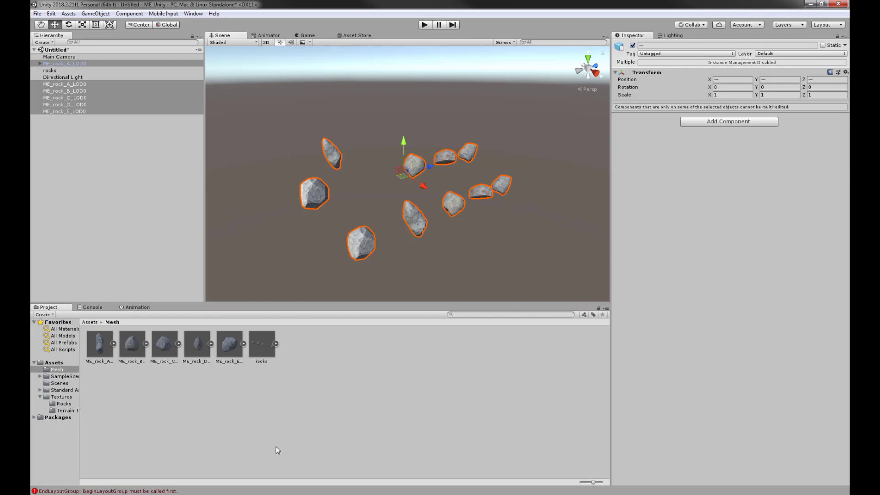
Glance at the rocks in Maya, and compare Unity's Textures\Rocks folder with the Maya project's sourceimages folder
left_click(299, 450)
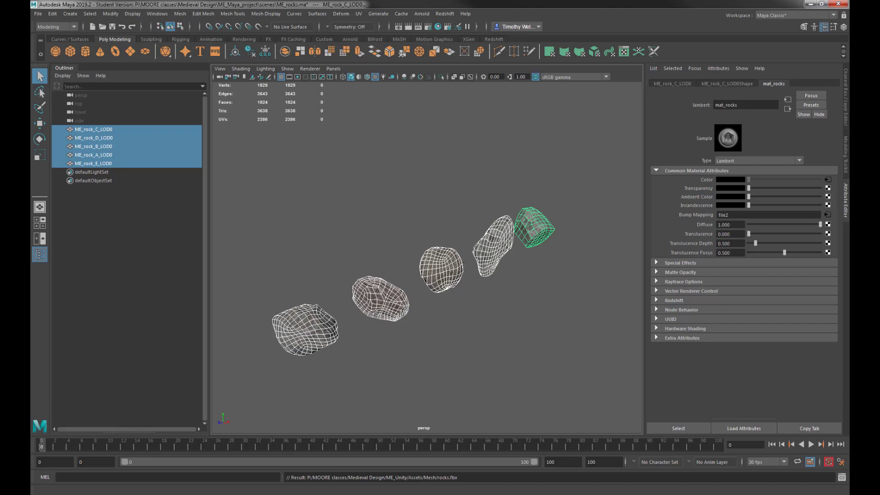
key("alt+Tab")
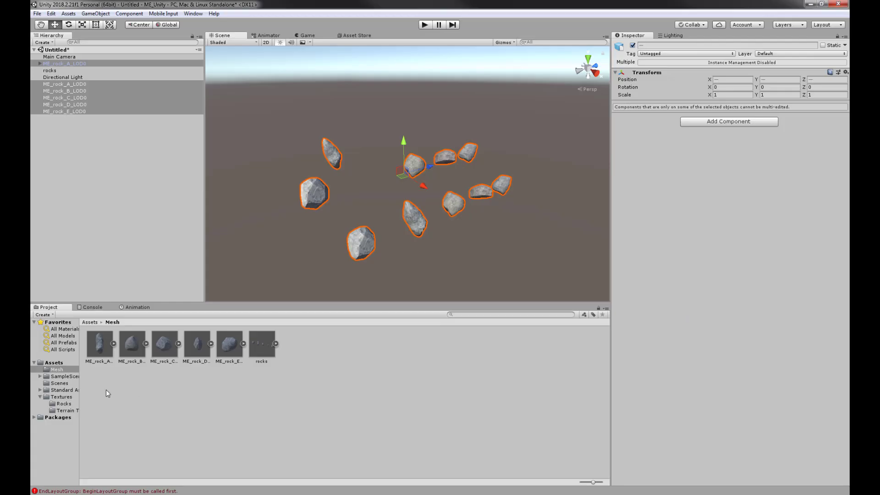
left_click(62, 404)
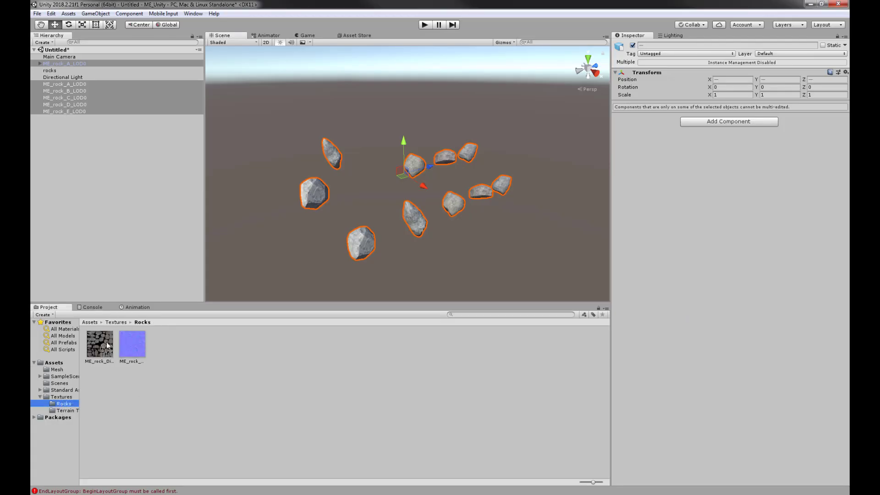
key("alt+Tab")
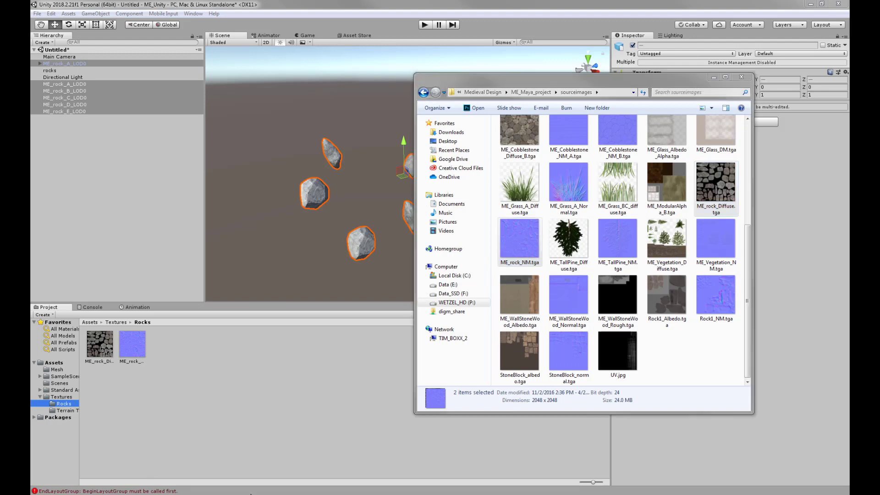
Switch to Maya and review the Game Exporter's file options, keeping Export to Multiple Files, and close it without exporting
left_click(301, 441)
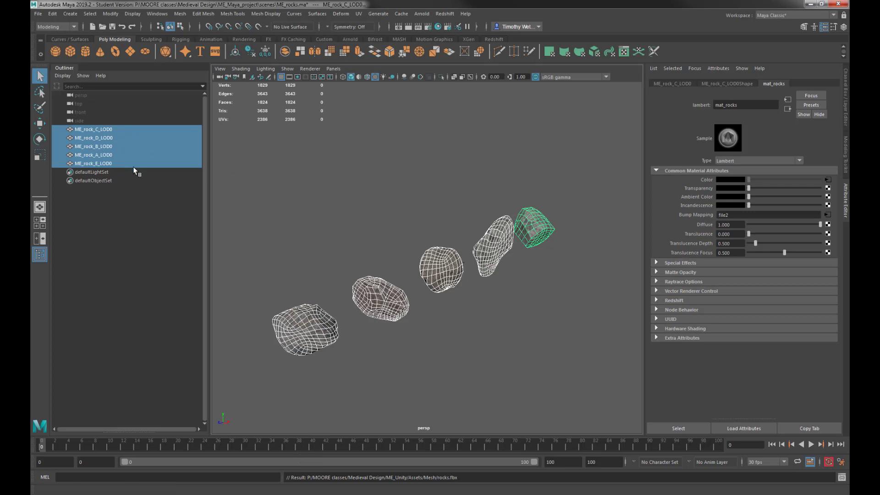
left_click(37, 15)
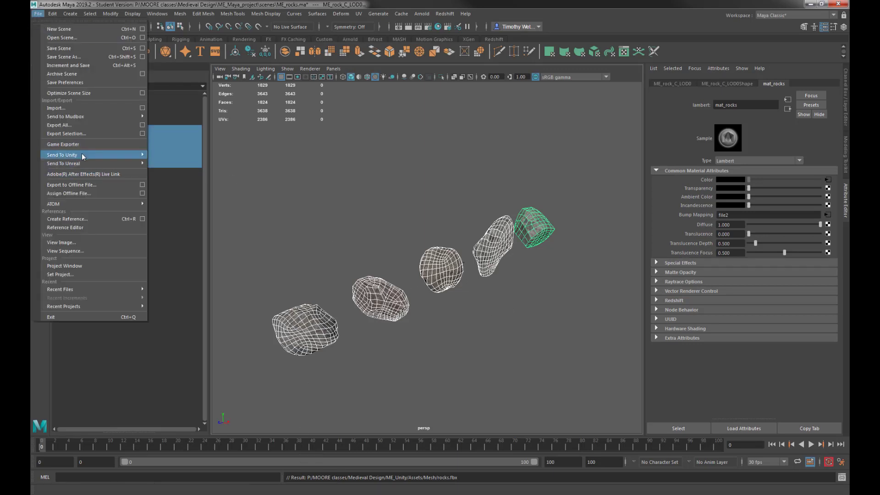
mouse_move(81, 153)
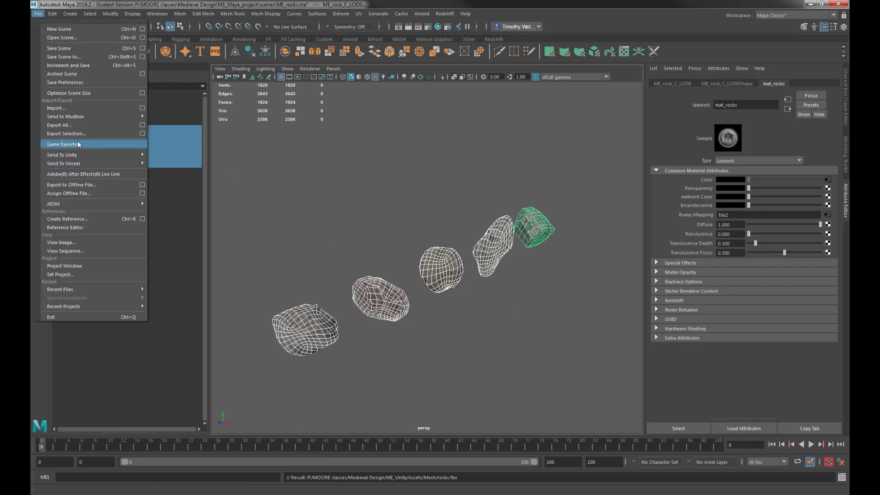
left_click(62, 144)
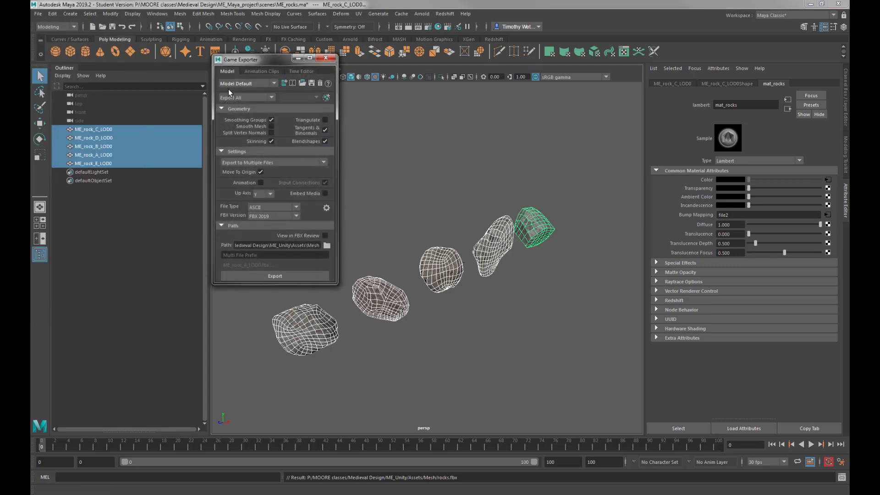
left_click(243, 162)
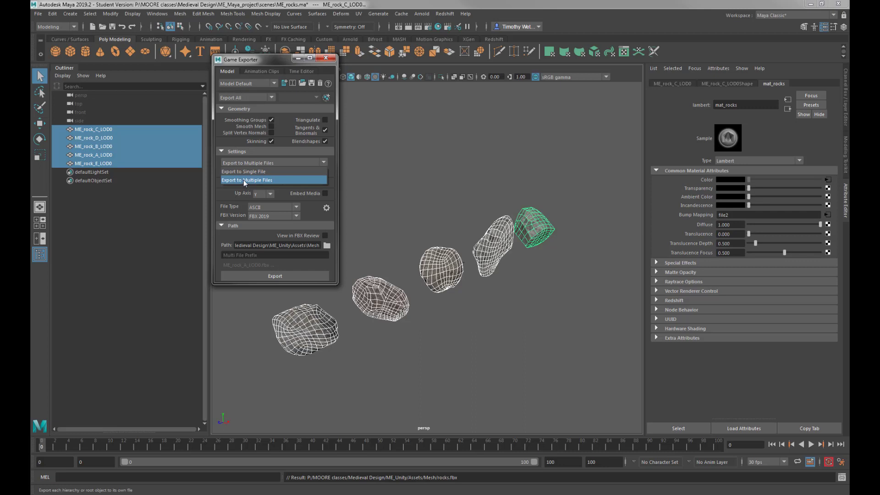
left_click(243, 180)
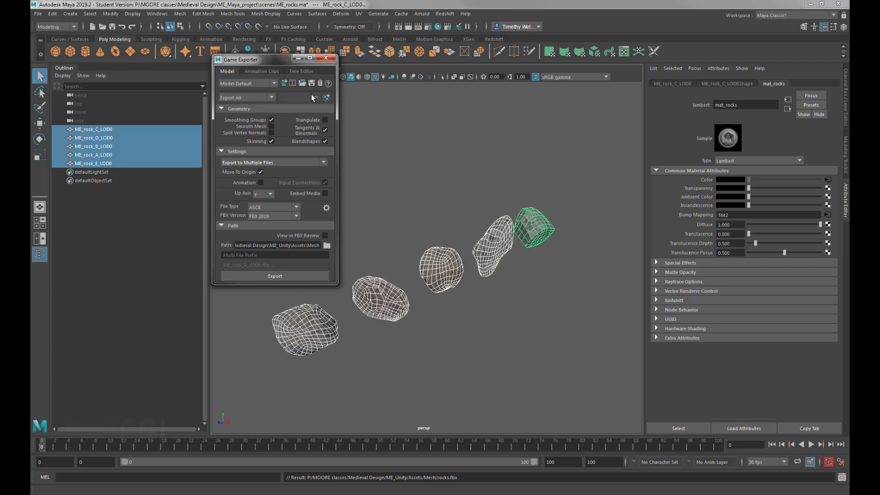
left_click(326, 59)
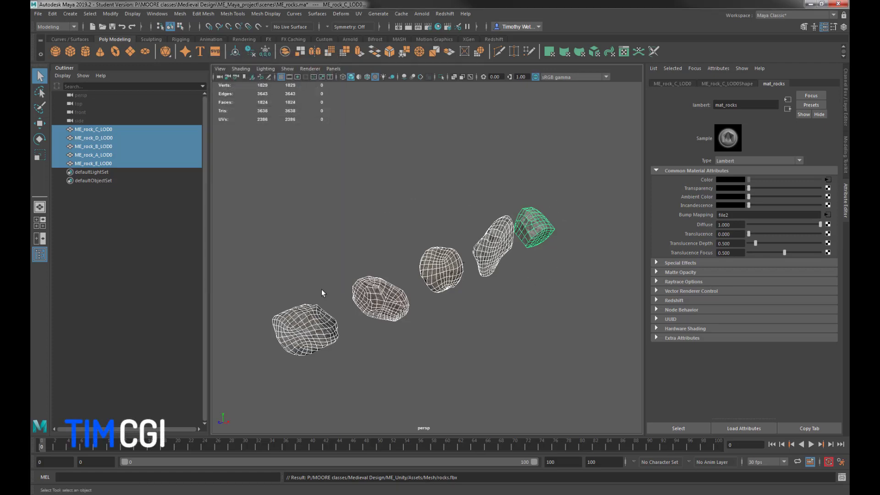
left_click_drag(355, 280, 388, 207, "alt")
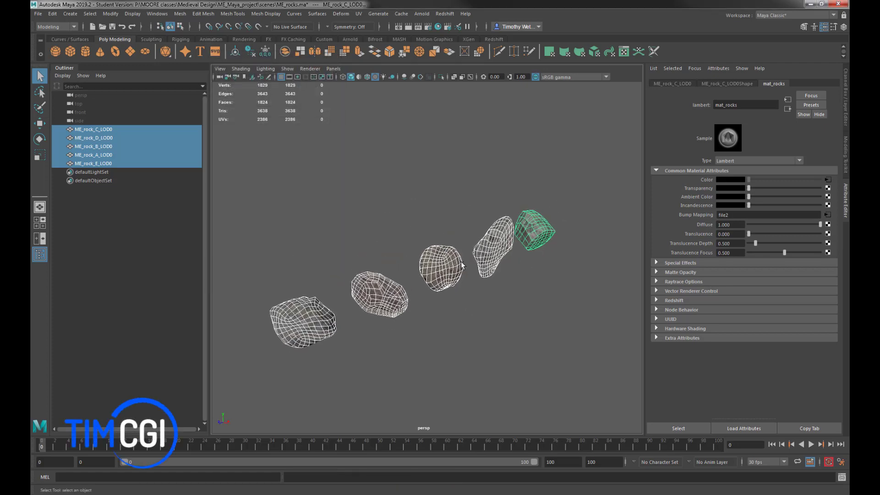